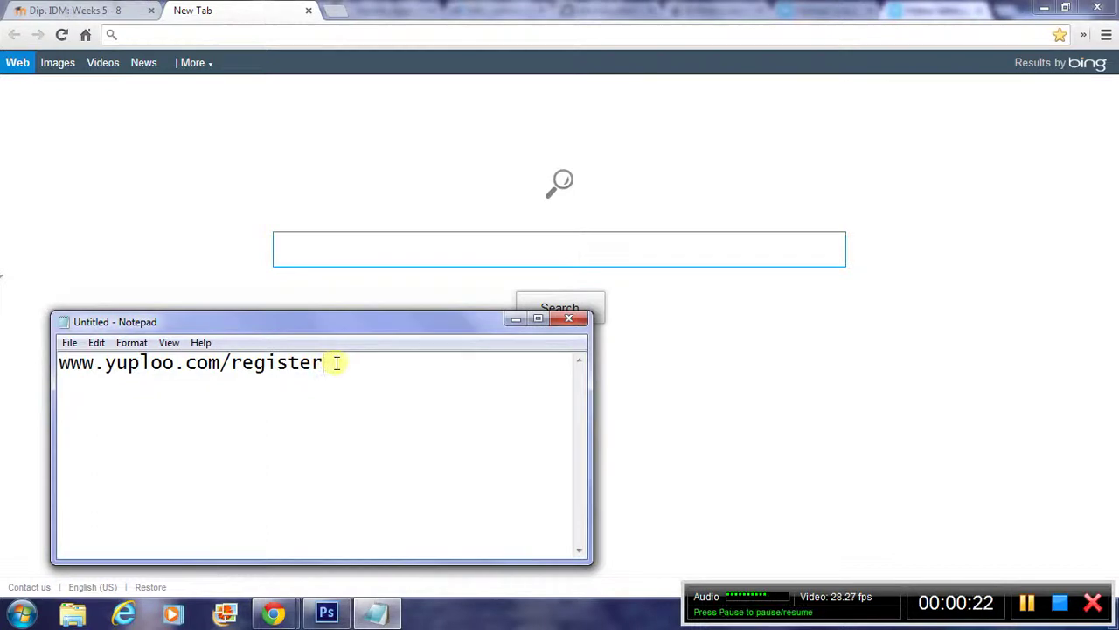
pyautogui.moveTo(336, 363); pyautogui.dragTo(43, 370)
pyautogui.hotkey('ctrl', 'c')
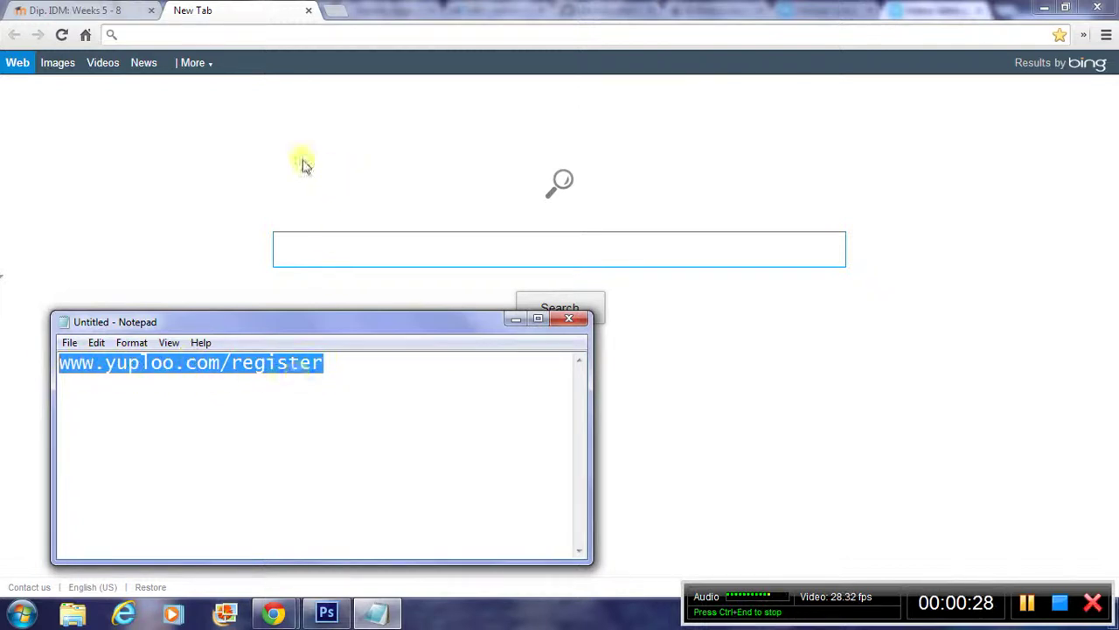
pyautogui.click(193, 35)
pyautogui.hotkey('ctrl', 'v')
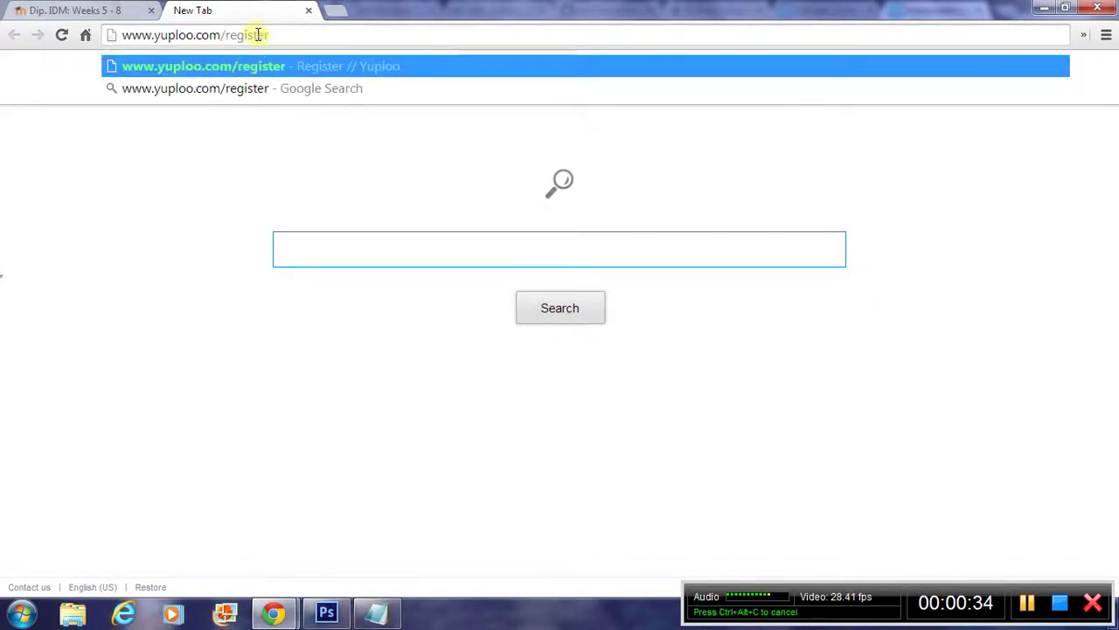
pyautogui.press('Return')
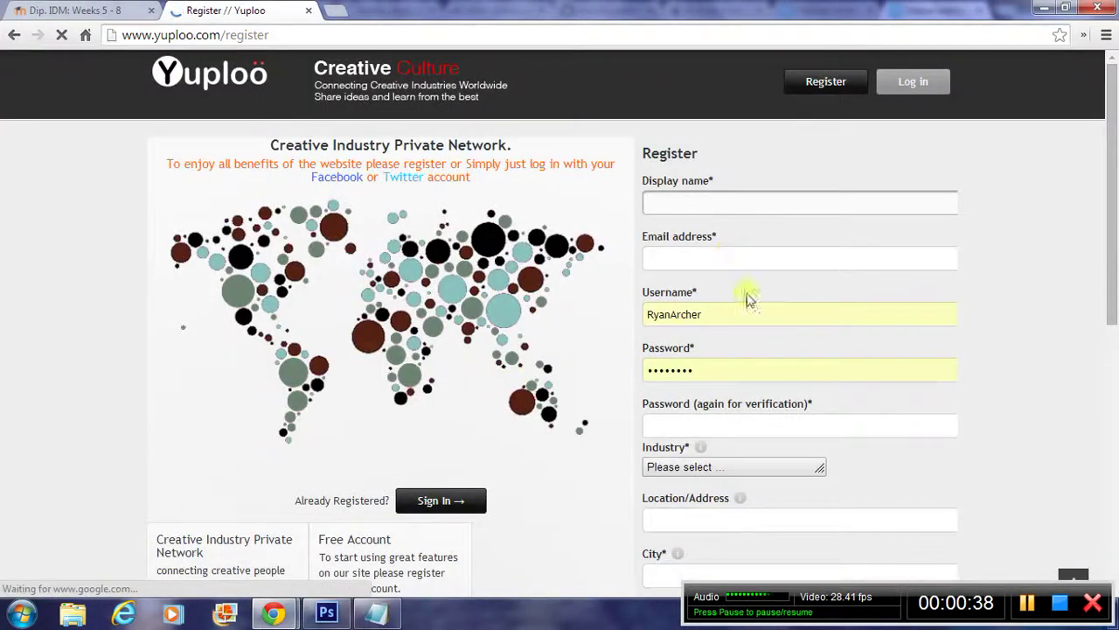
pyautogui.doubleClick(697, 362)
pyautogui.press('BackSpace')
pyautogui.hotkey('shift', 'Tab')
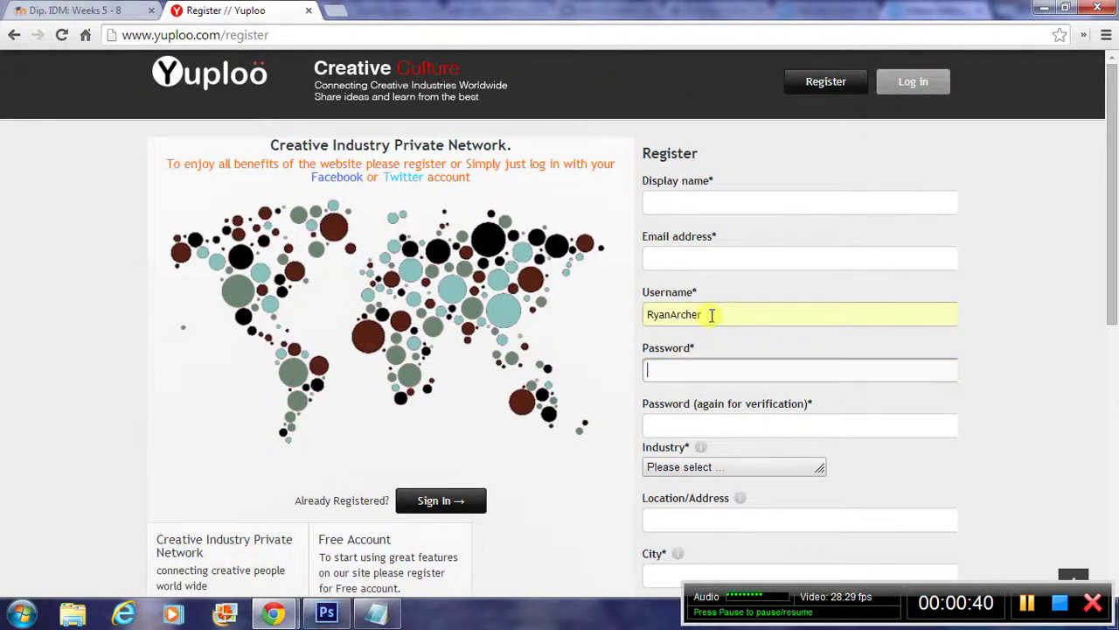
pyautogui.hotkey('ctrl', 'a')
pyautogui.press('BackSpace')
pyautogui.press('Escape')
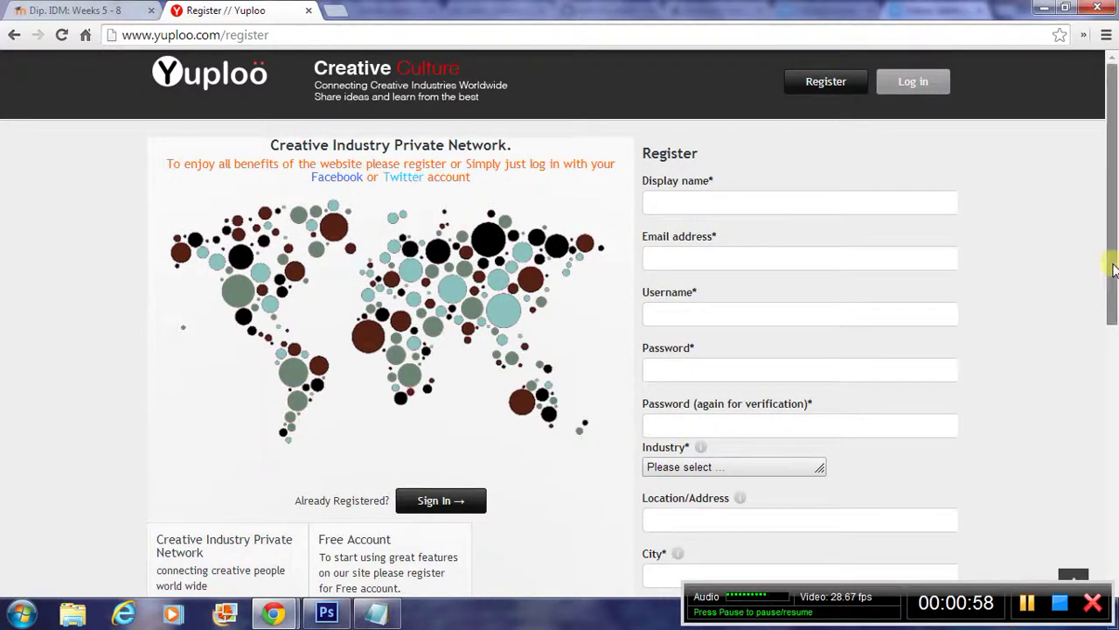
pyautogui.moveTo(1111, 268); pyautogui.dragTo(1084, 214)
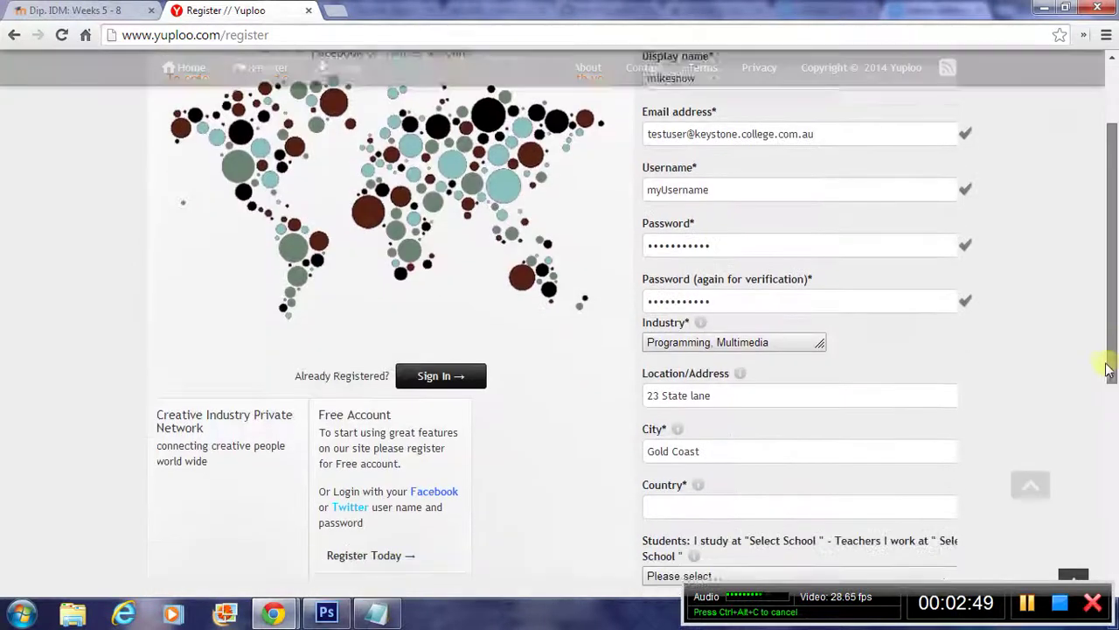
# Enter Australia as the country from the 'Aust' suggestion and open the Students school dropdown.
pyautogui.scroll(-2, 1106, 369)
pyautogui.click(740, 332)
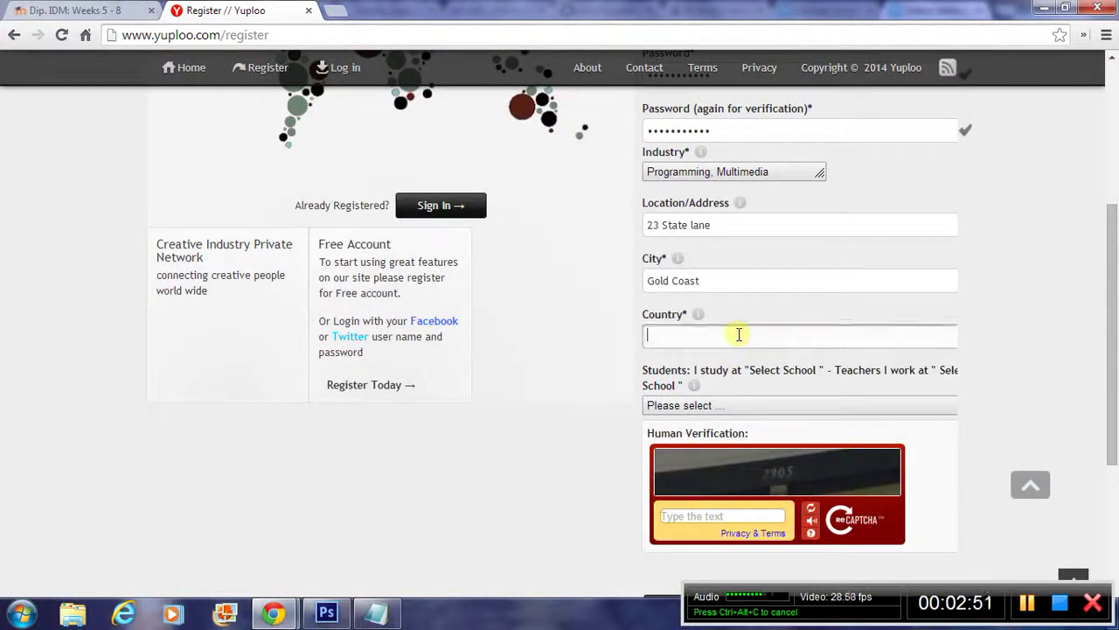
pyautogui.write('Australia')
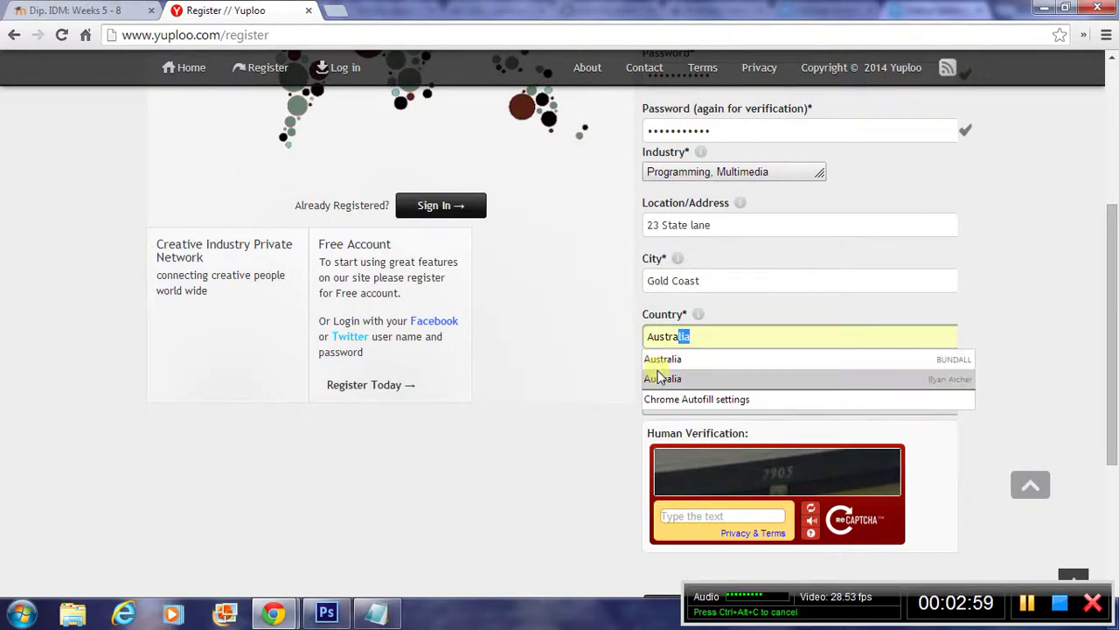
pyautogui.click(657, 365)
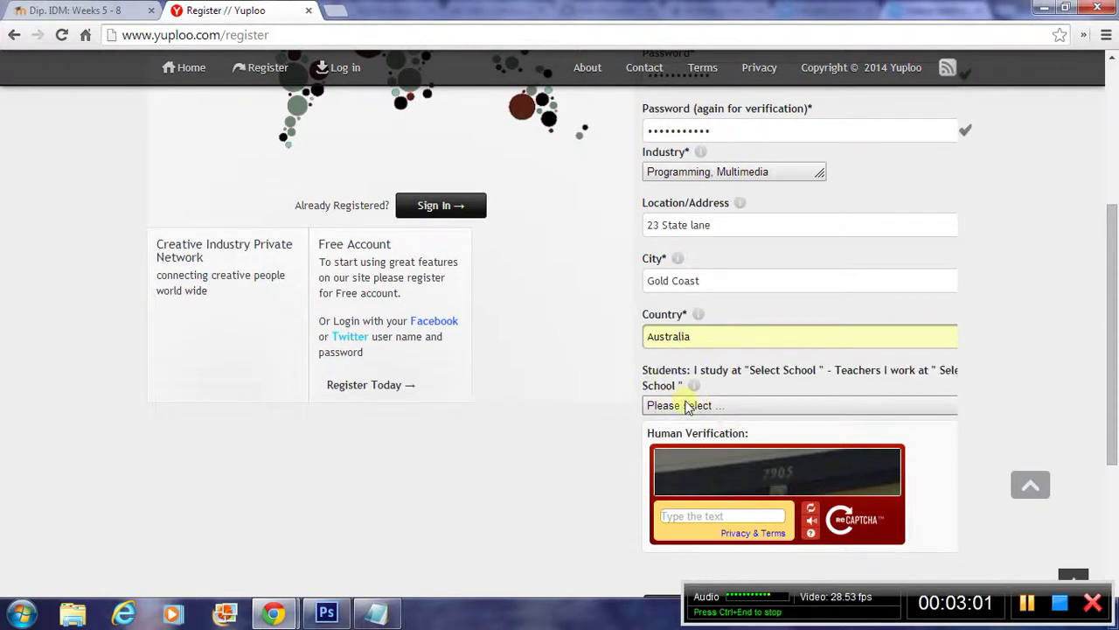
pyautogui.scroll(-1, 662, 339)
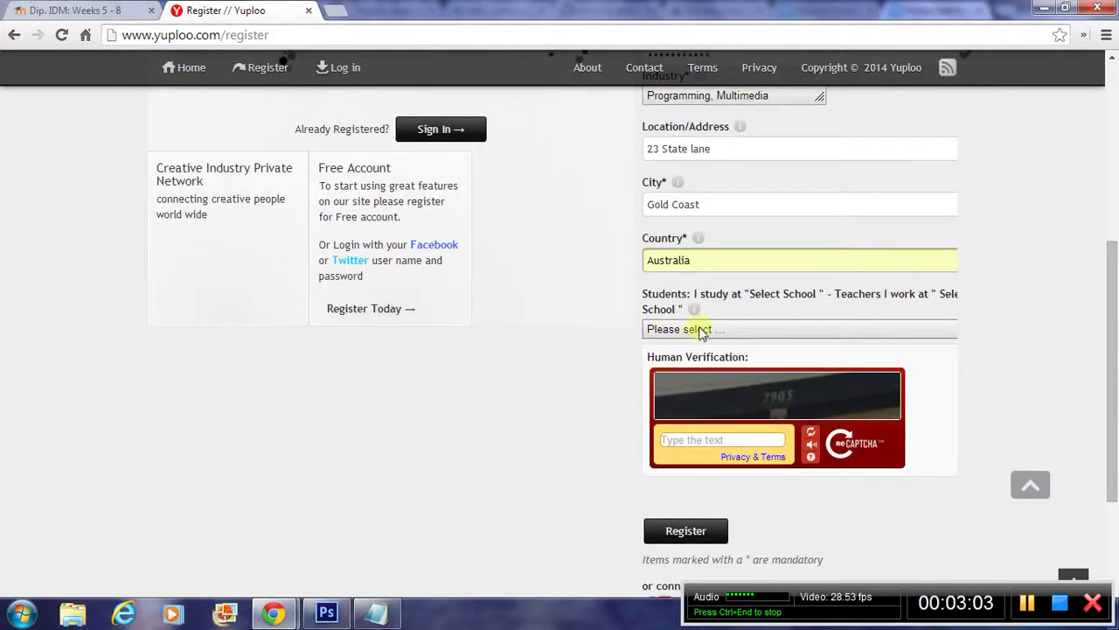
pyautogui.click(701, 329)
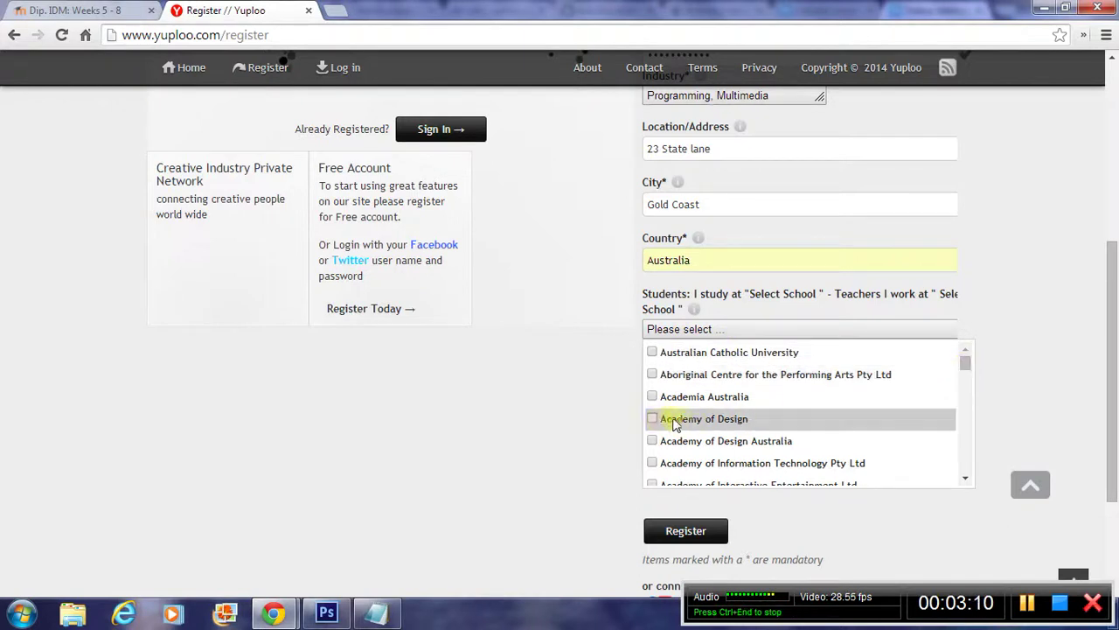
# Scroll the Students list, tick Keystone College, and close the dropdown.
pyautogui.moveTo(966, 366); pyautogui.dragTo(958, 417)
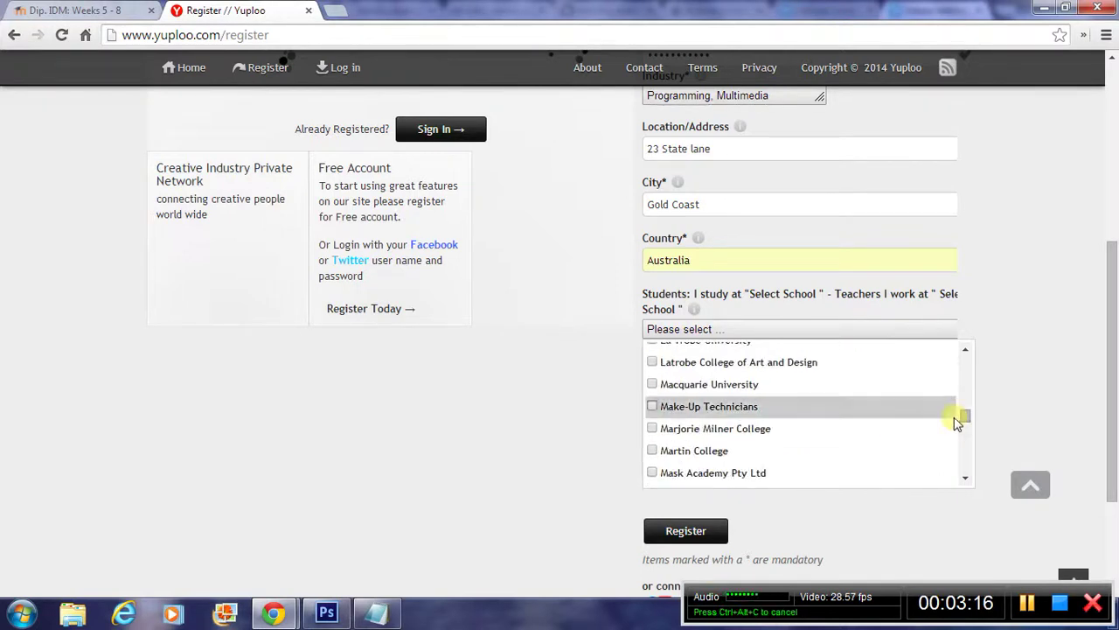
pyautogui.click(966, 349)
pyautogui.click(967, 349)
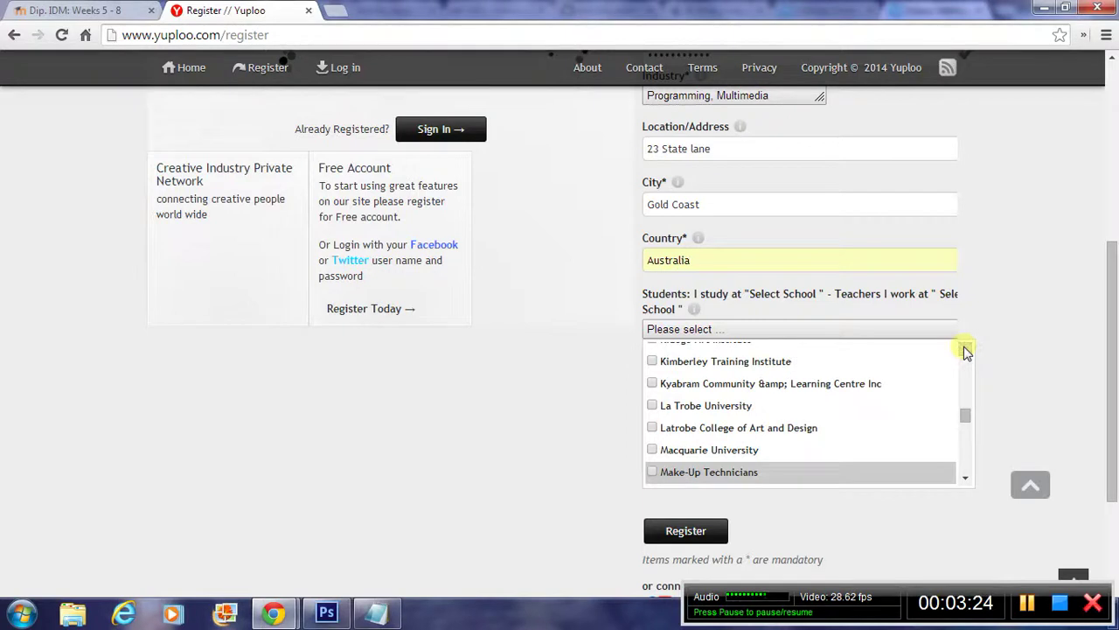
pyautogui.click(967, 349)
pyautogui.click(966, 349)
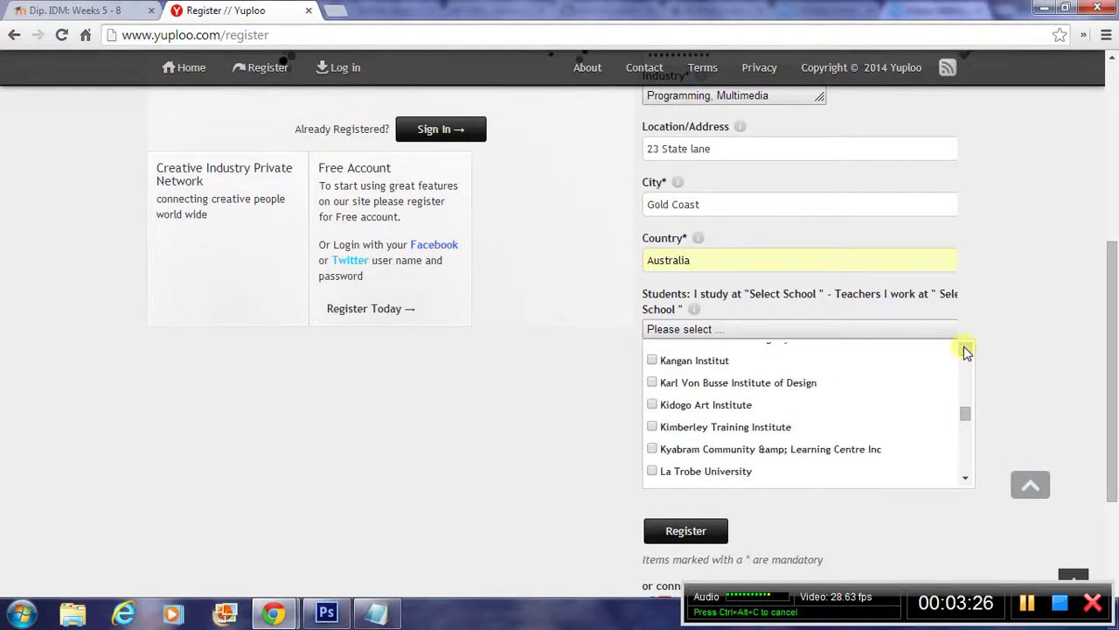
pyautogui.click(967, 480)
pyautogui.click(966, 480)
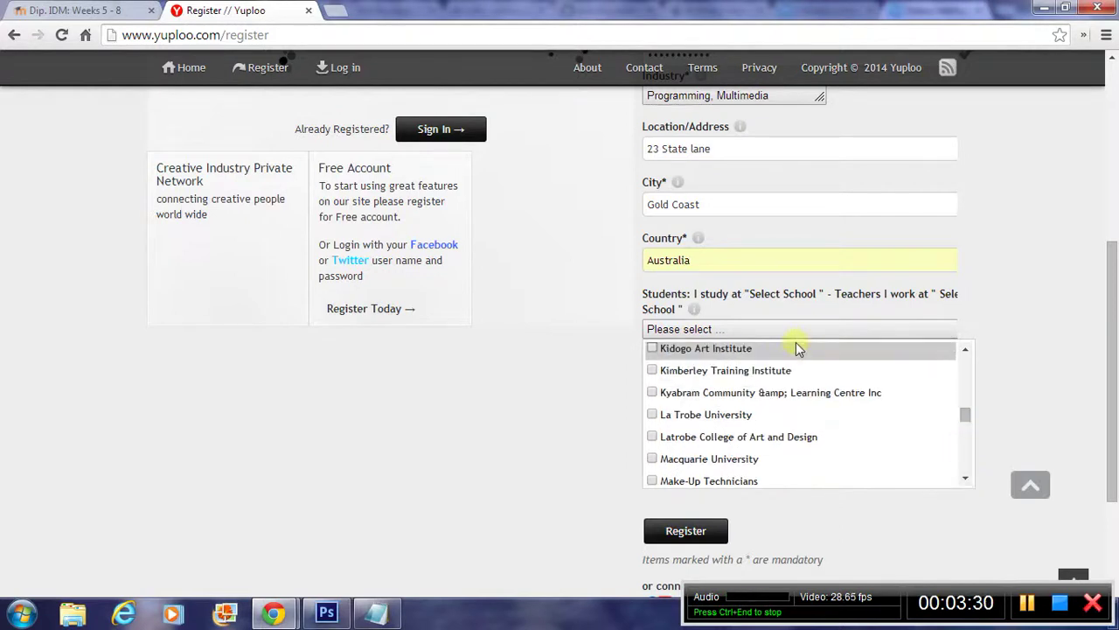
pyautogui.click(965, 349)
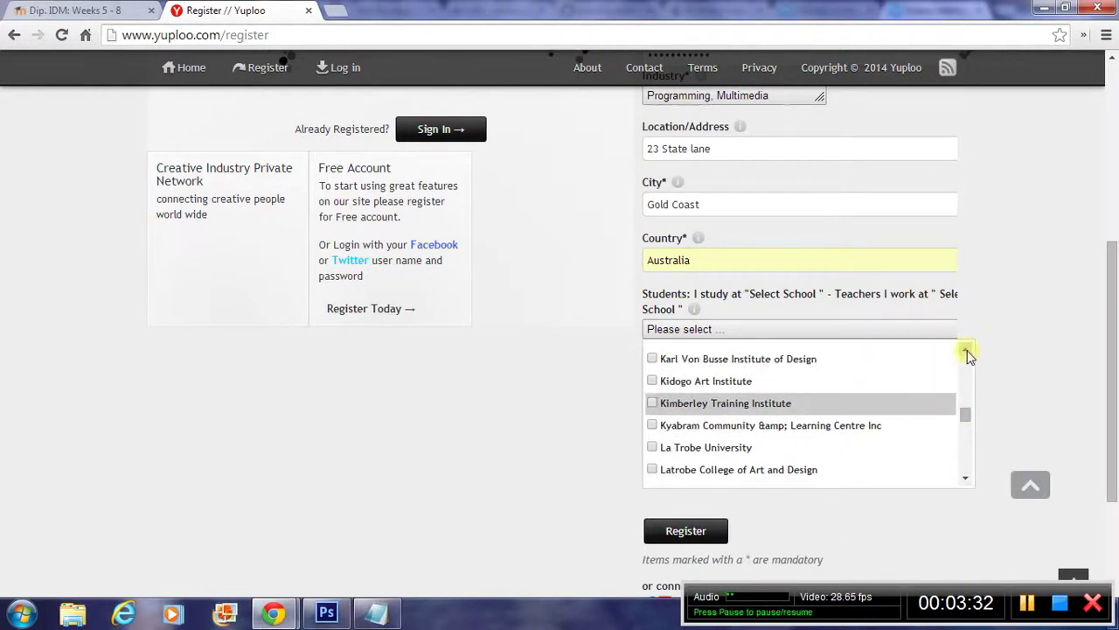
pyautogui.click(965, 349)
pyautogui.click(966, 349)
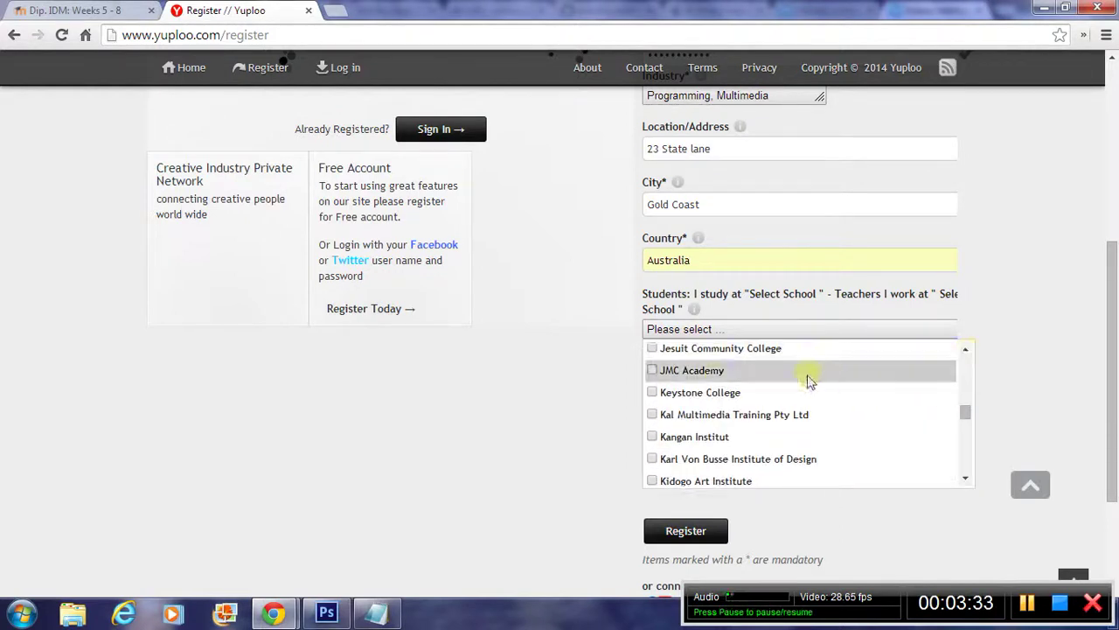
pyautogui.click(653, 393)
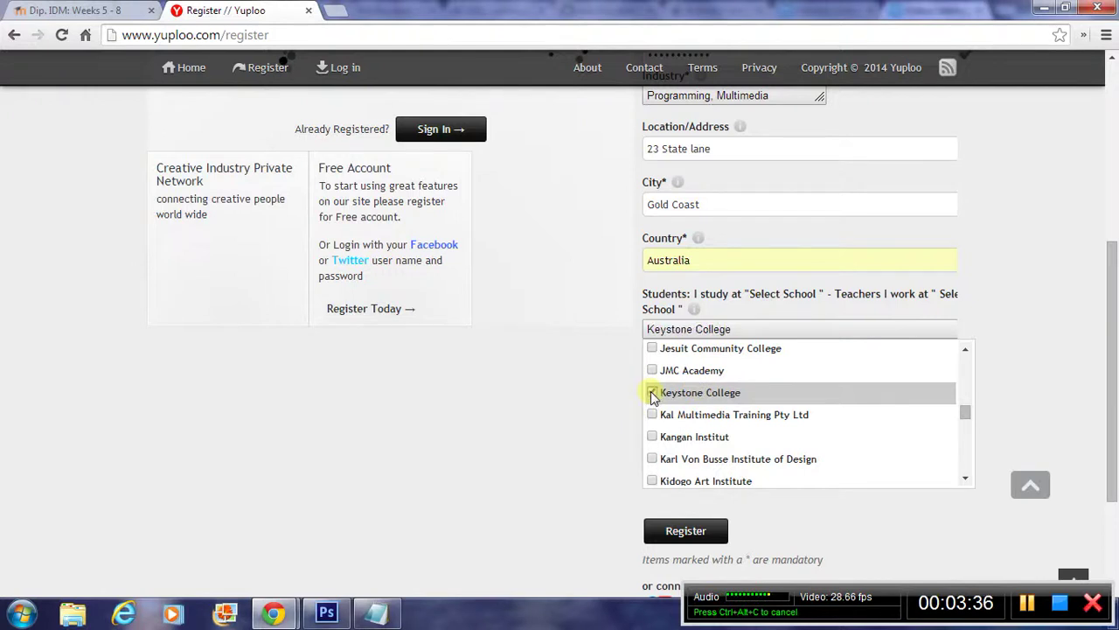
pyautogui.click(822, 540)
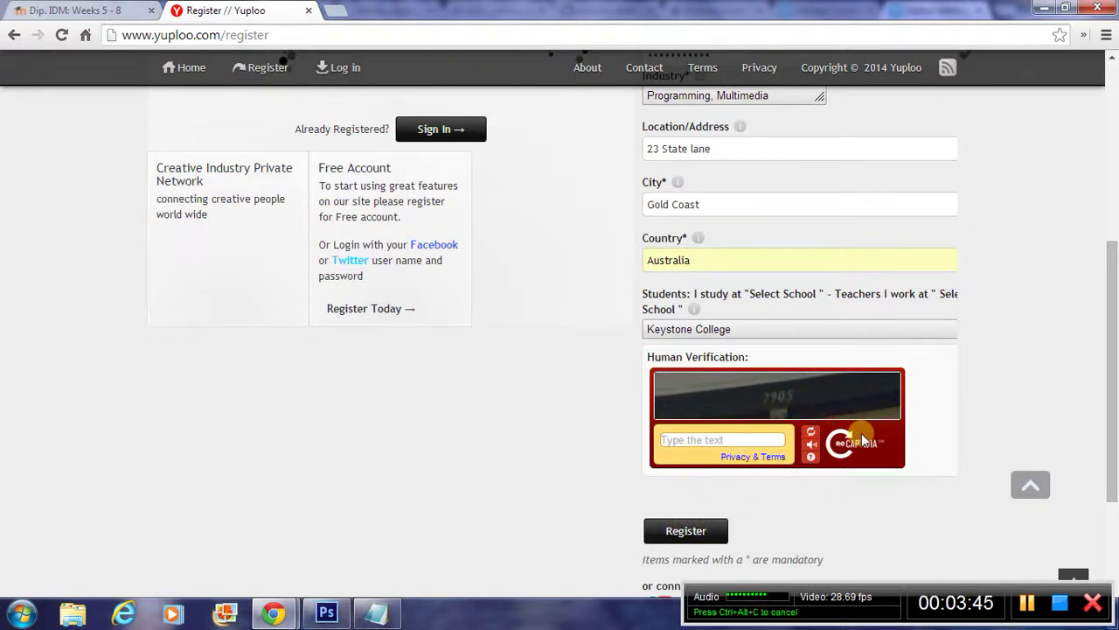
# Enter the reCAPTCHA verification answer, going back to insert a missing digit.
pyautogui.click(717, 441)
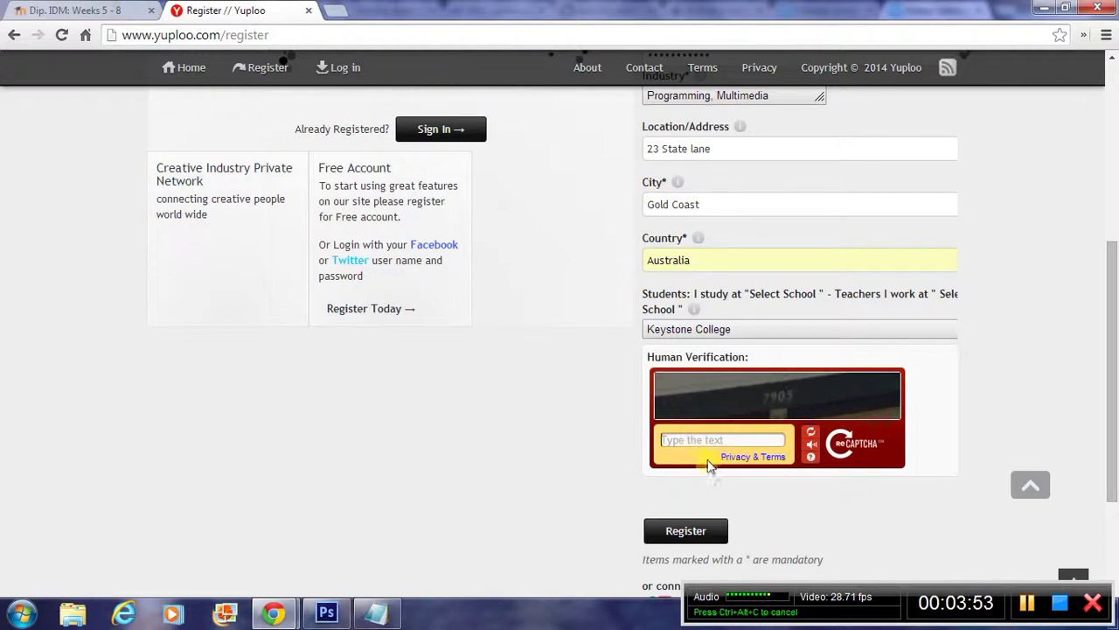
pyautogui.write('7')
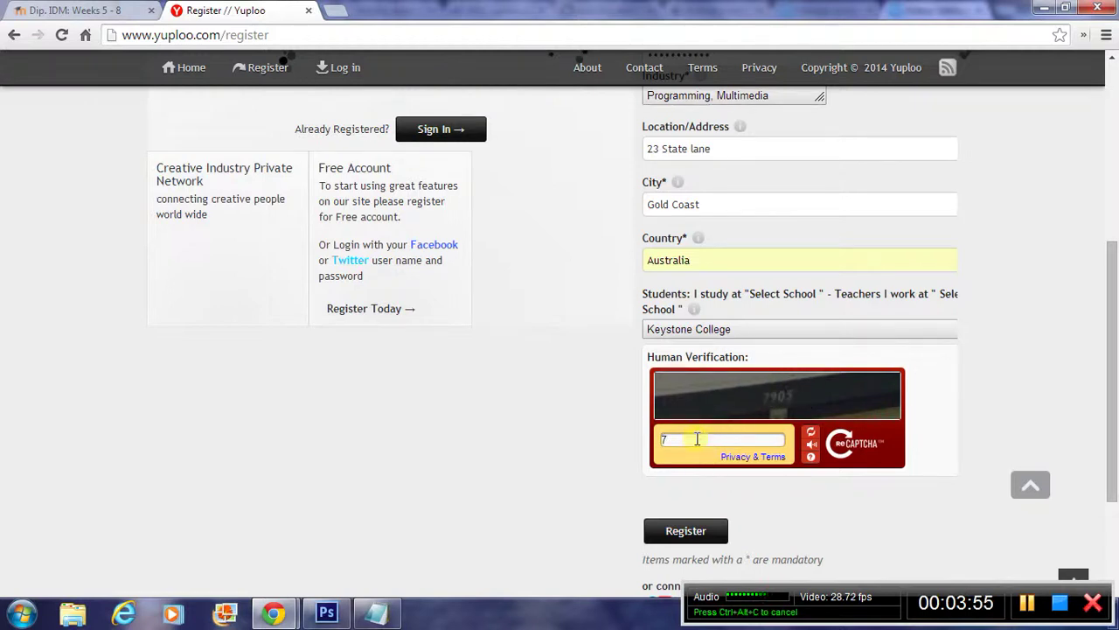
pyautogui.write('0')
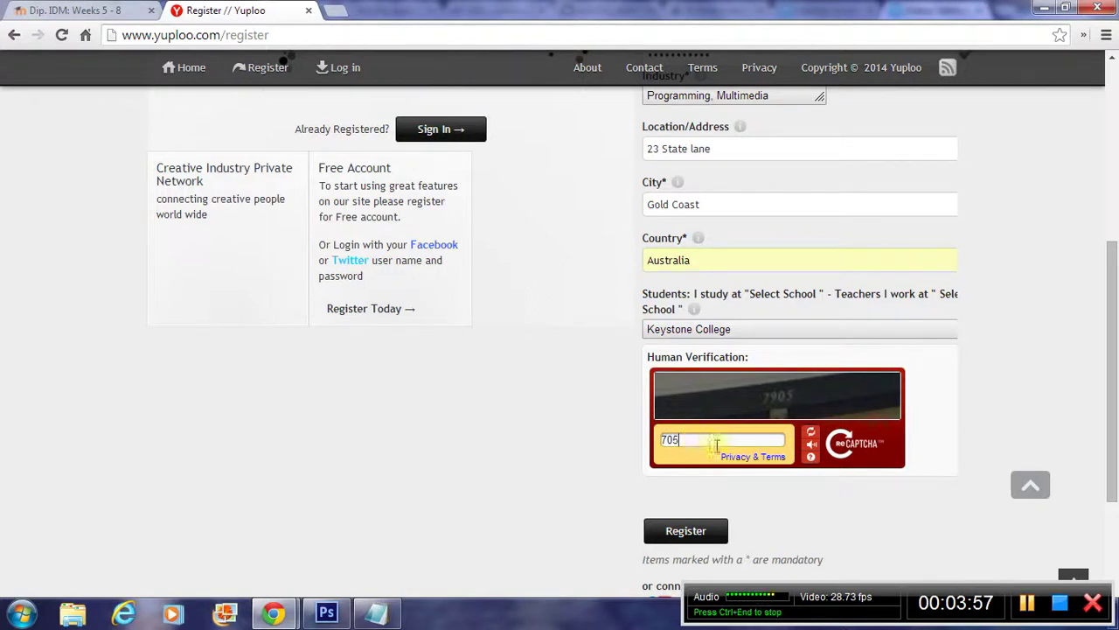
pyautogui.write('5')
pyautogui.click(668, 440)
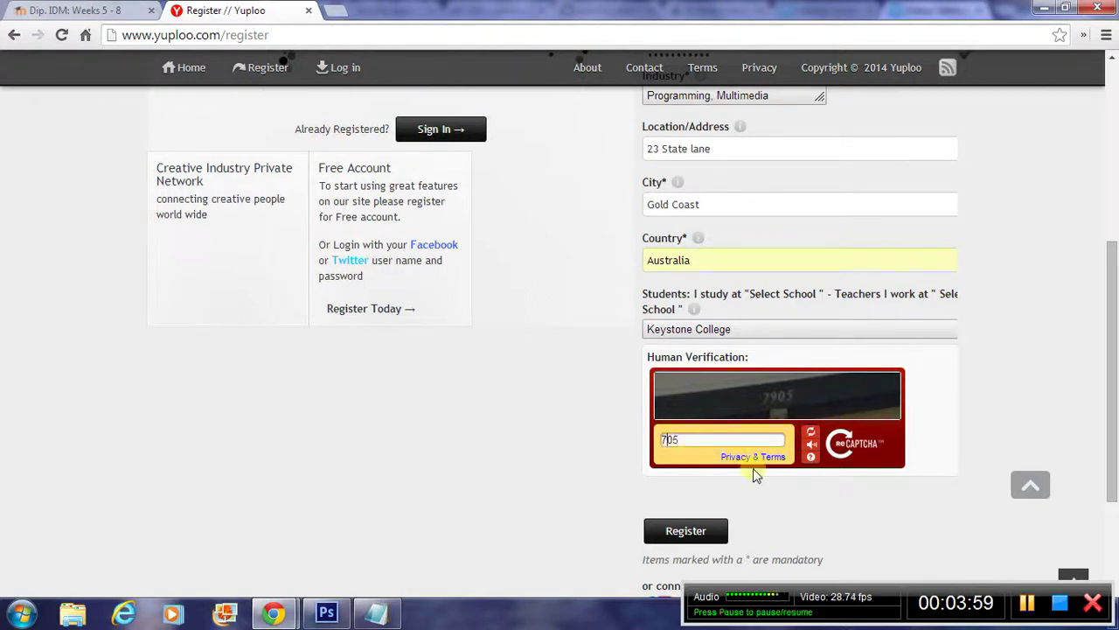
pyautogui.write('9')
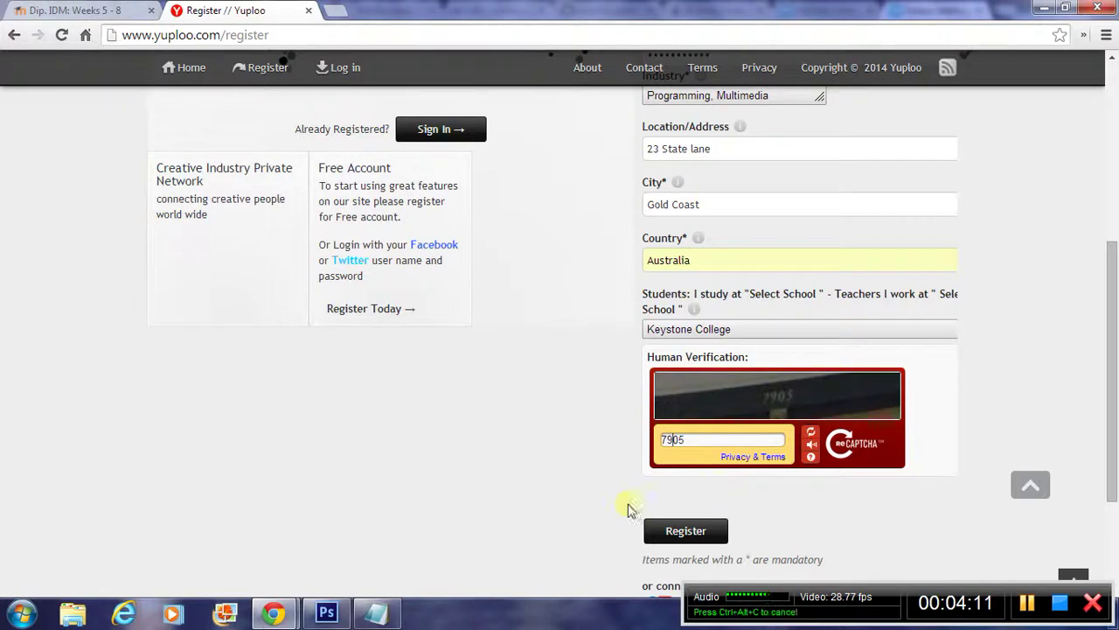
# Submit the registration and decline Chrome's offer to save the password for this site.
pyautogui.scroll(-2, 612, 501)
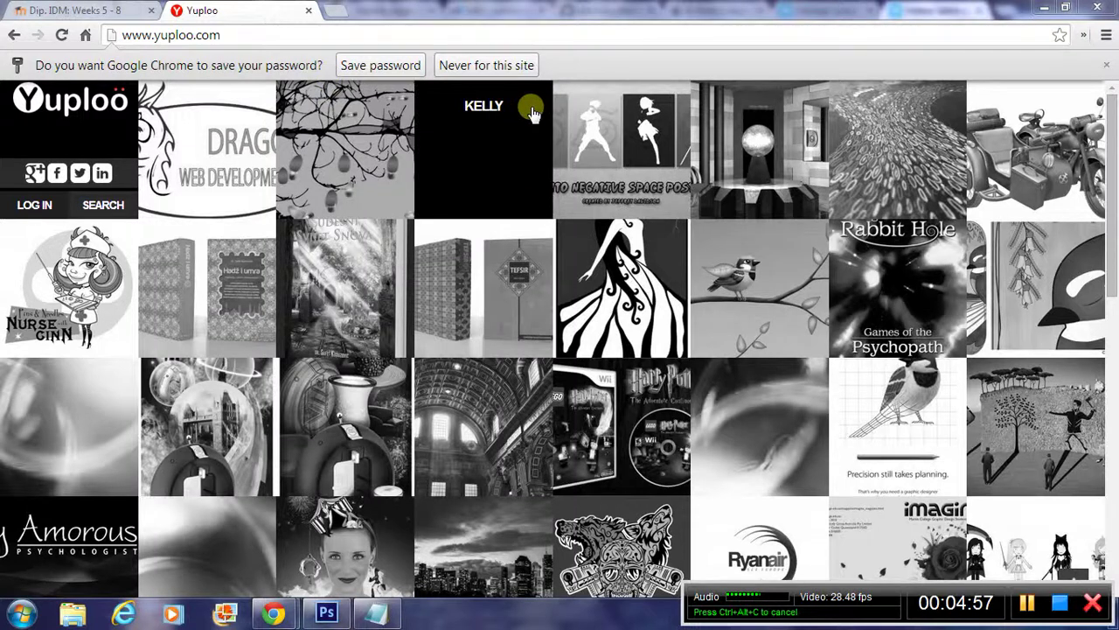
pyautogui.click(483, 66)
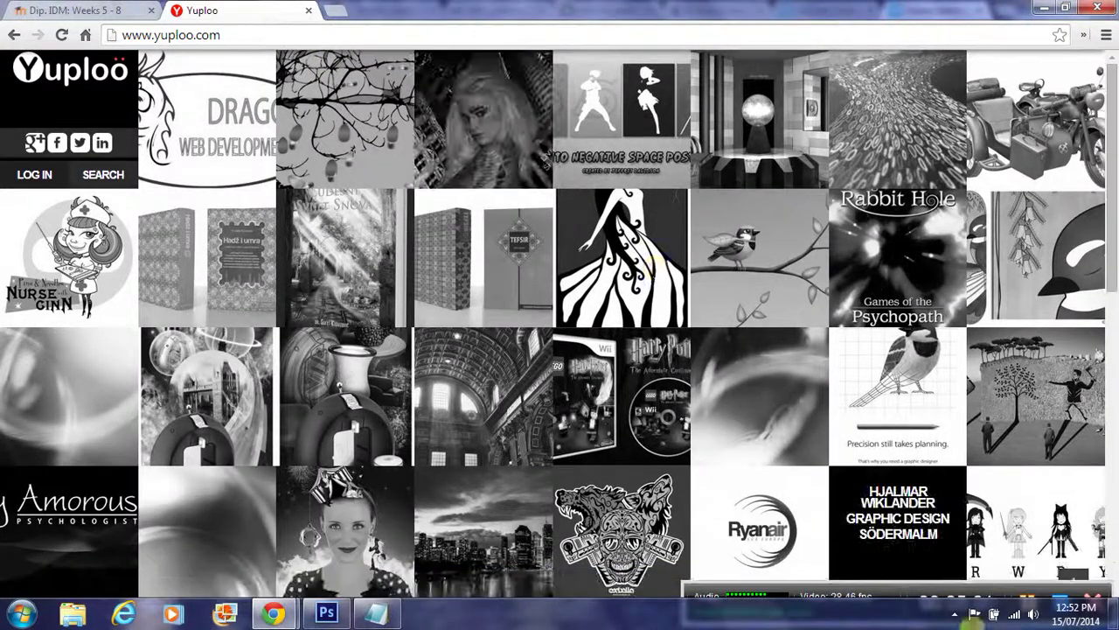
# Log in to the new Yuploo account to reach the News Feed page.
pyautogui.click(1028, 602)
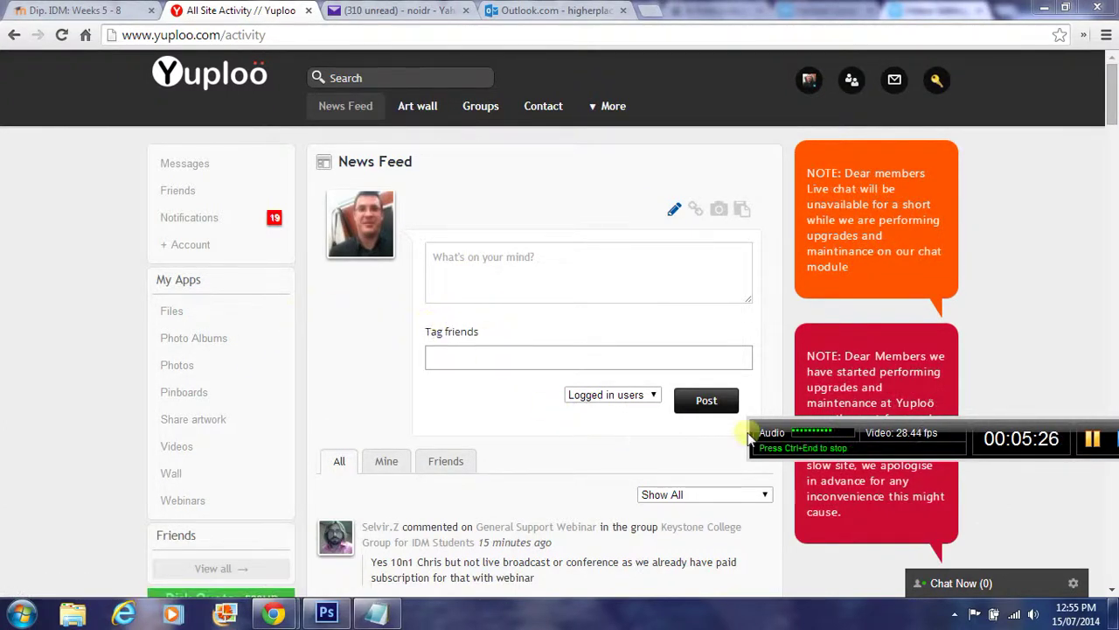
pyautogui.moveTo(1113, 123)
pyautogui.mouseDown()
pyautogui.moveTo(1112, 170)
pyautogui.moveTo(1109, 106)
pyautogui.mouseUp()
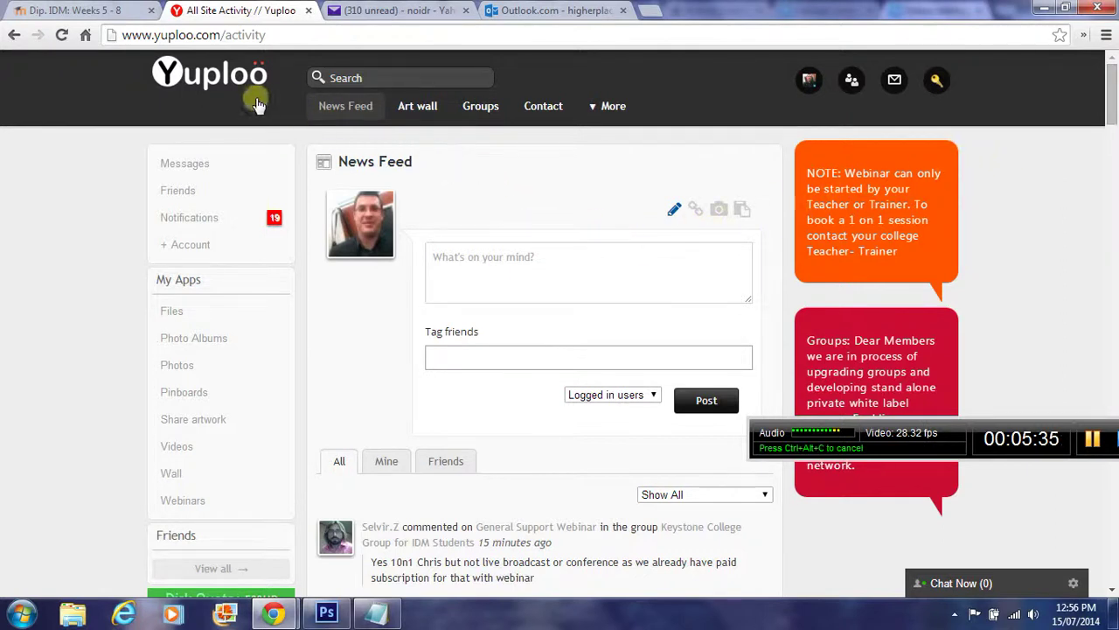
# Go to Groups in the top navigation and browse the group directory.
pyautogui.click(406, 116)
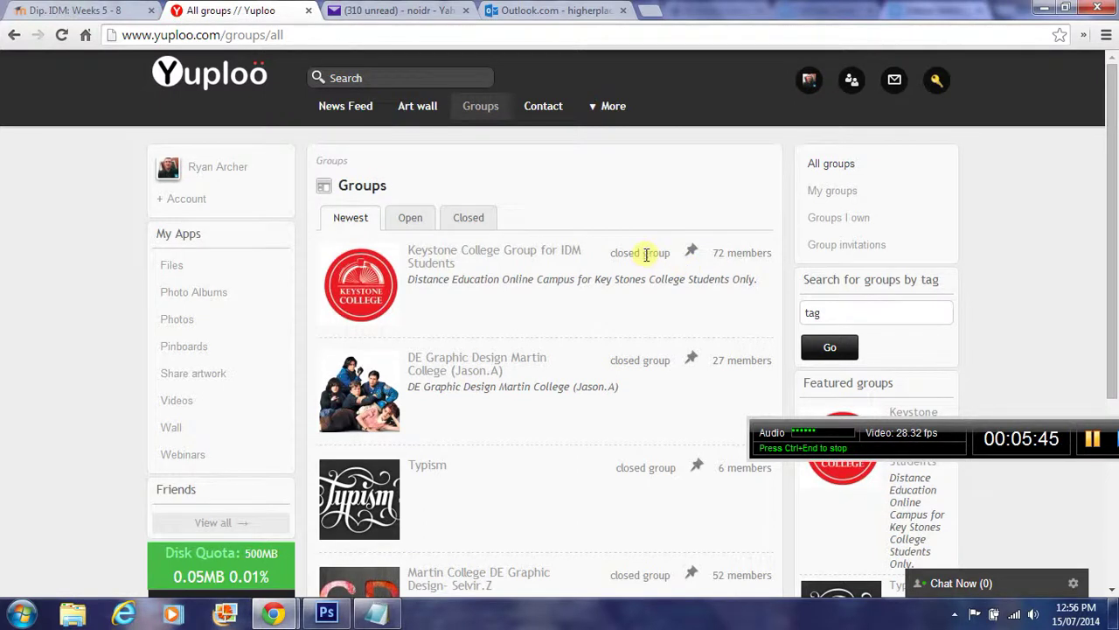
pyautogui.scroll(-3, 391, 337)
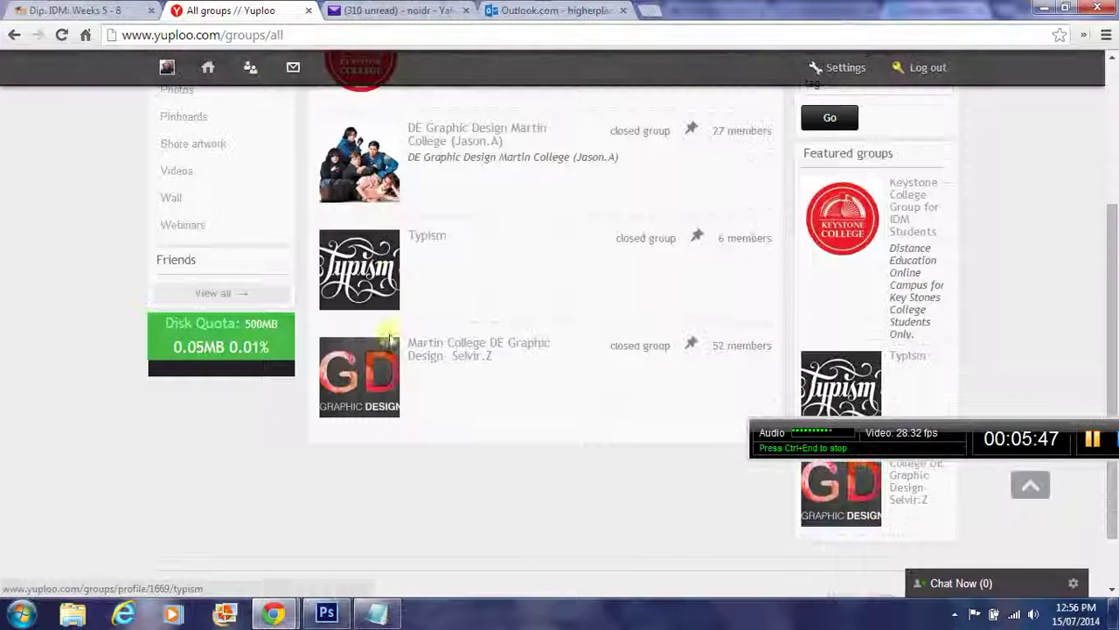
pyautogui.scroll(3, 398, 384)
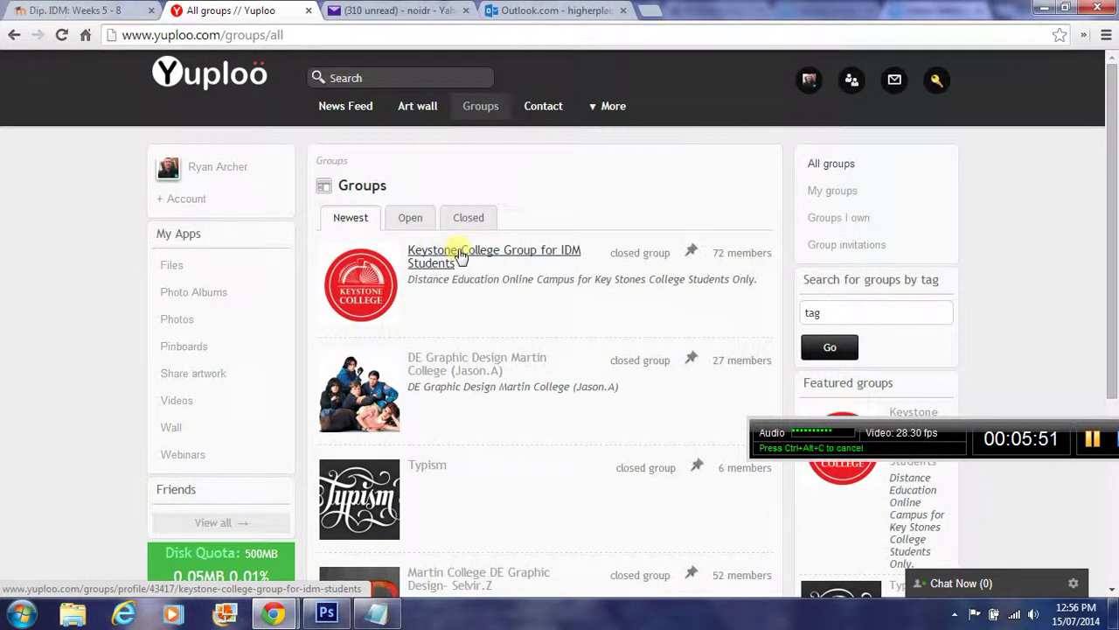
# Open Keystone College Group for IDM Students and scroll to its Sub-Groups sidebar box.
pyautogui.click(459, 260)
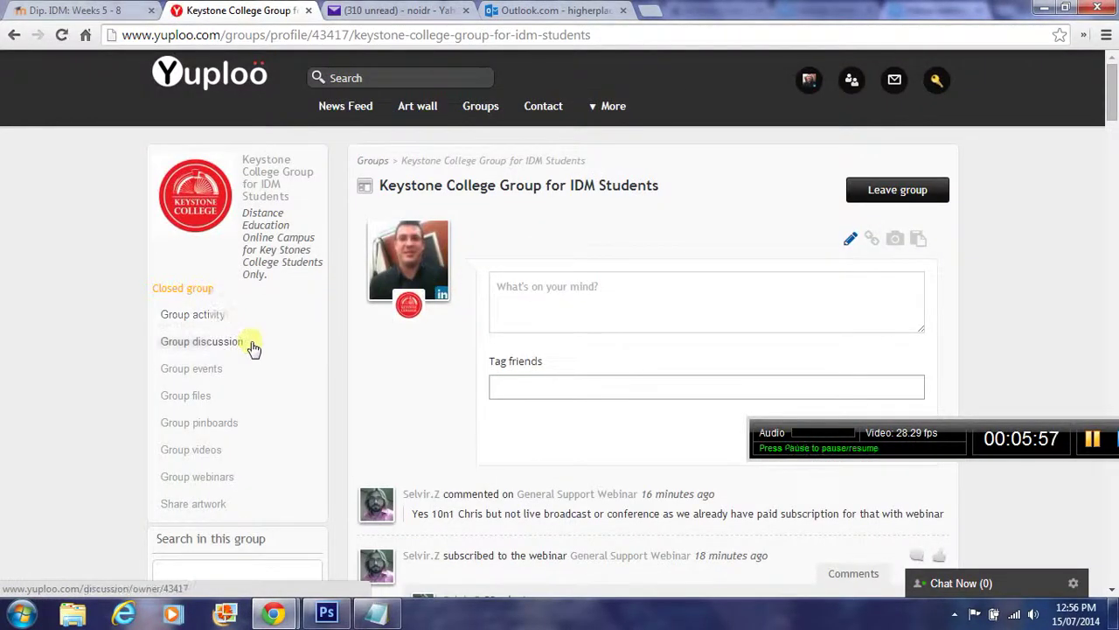
pyautogui.scroll(-2, 252, 350)
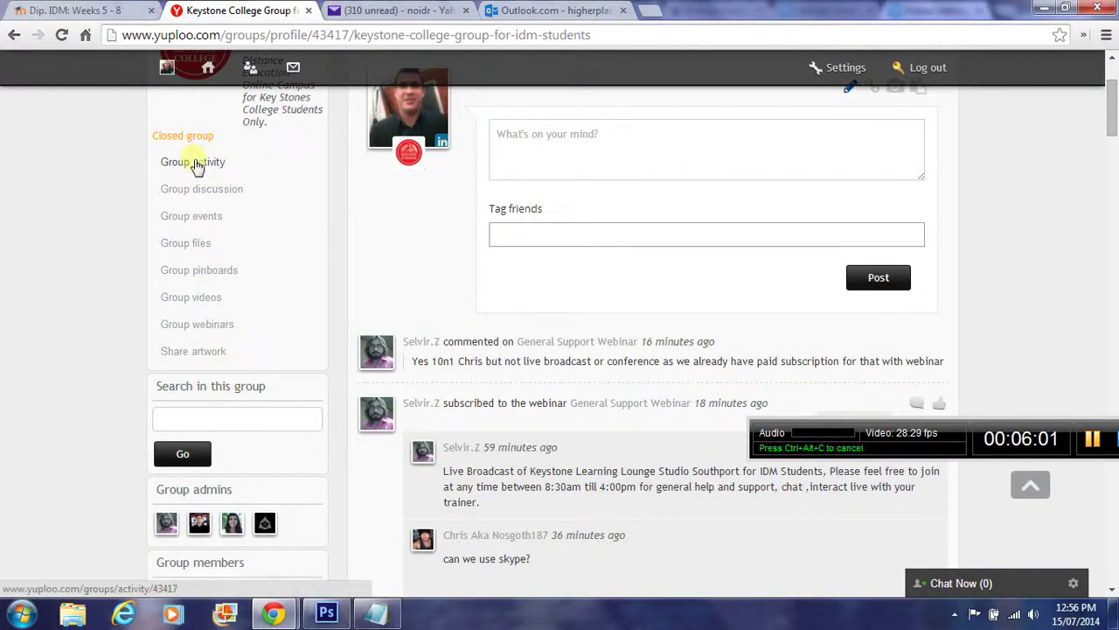
pyautogui.scroll(-3, 101, 341)
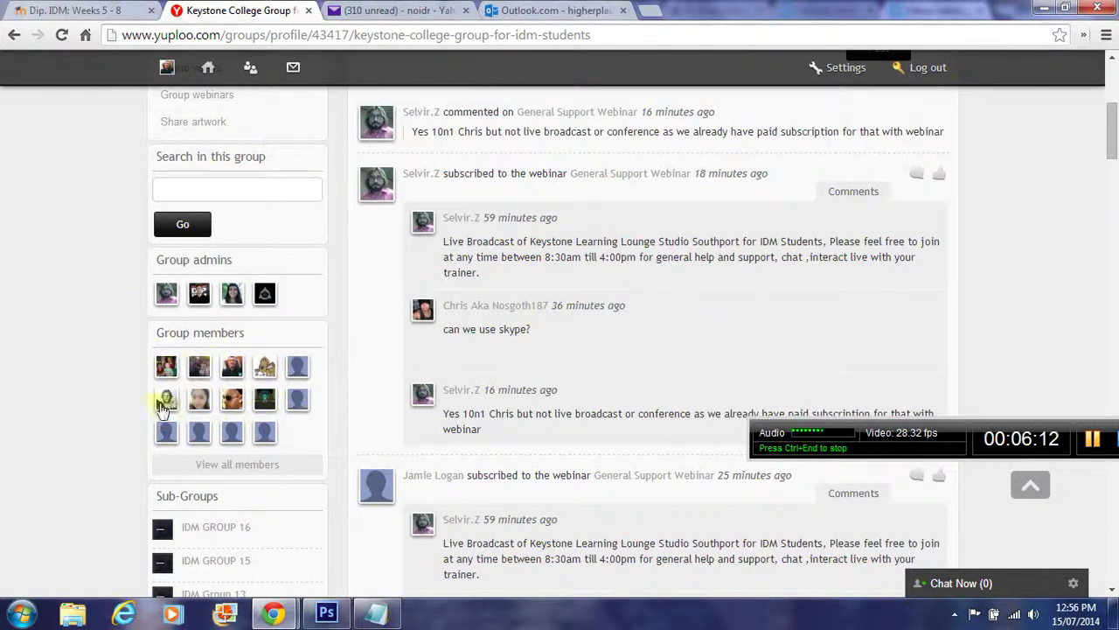
pyautogui.scroll(-1, 87, 378)
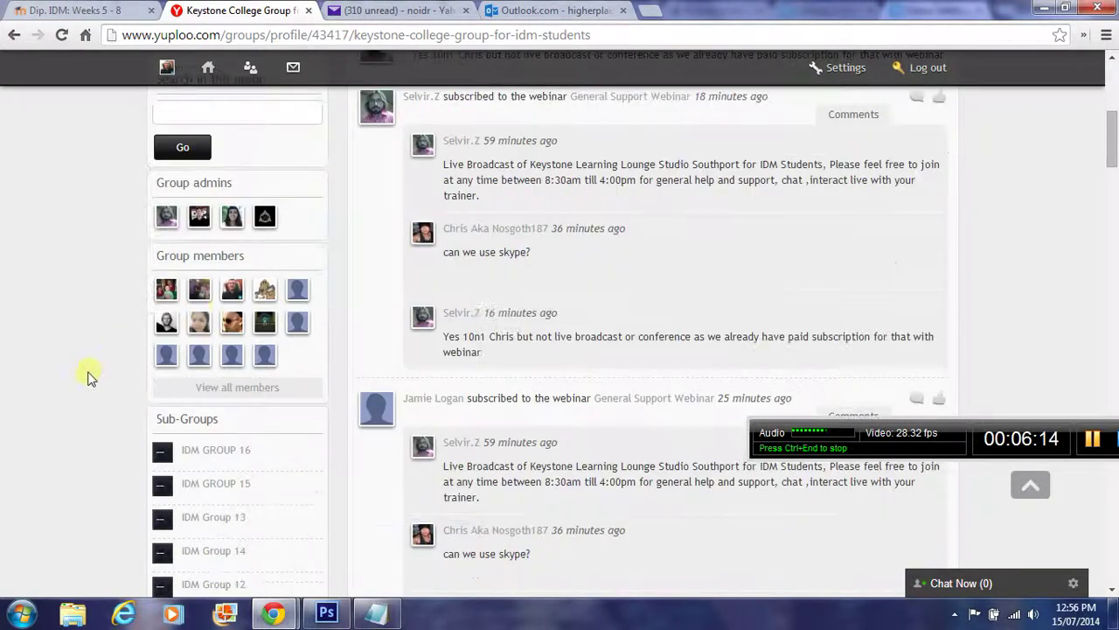
pyautogui.scroll(6, 81, 355)
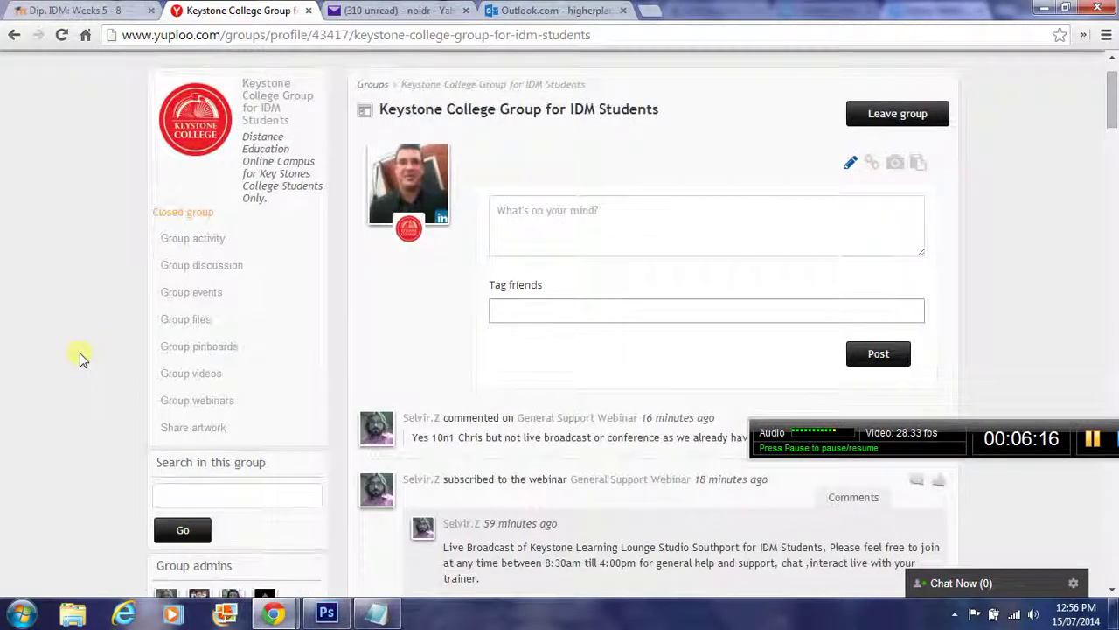
pyautogui.scroll(-4, 95, 345)
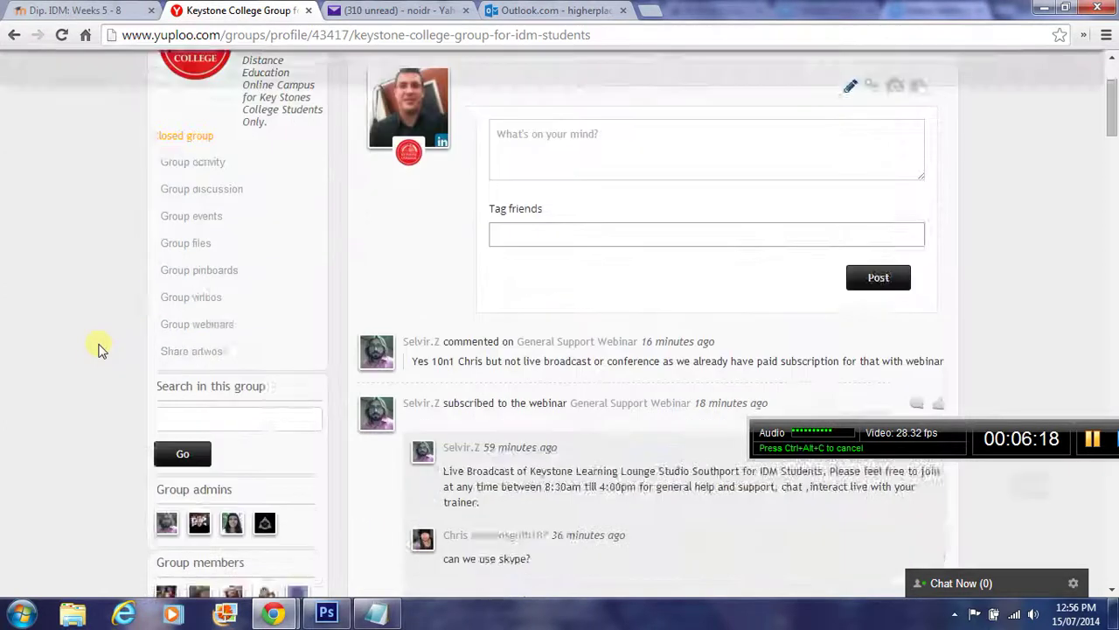
pyautogui.scroll(-4, 98, 344)
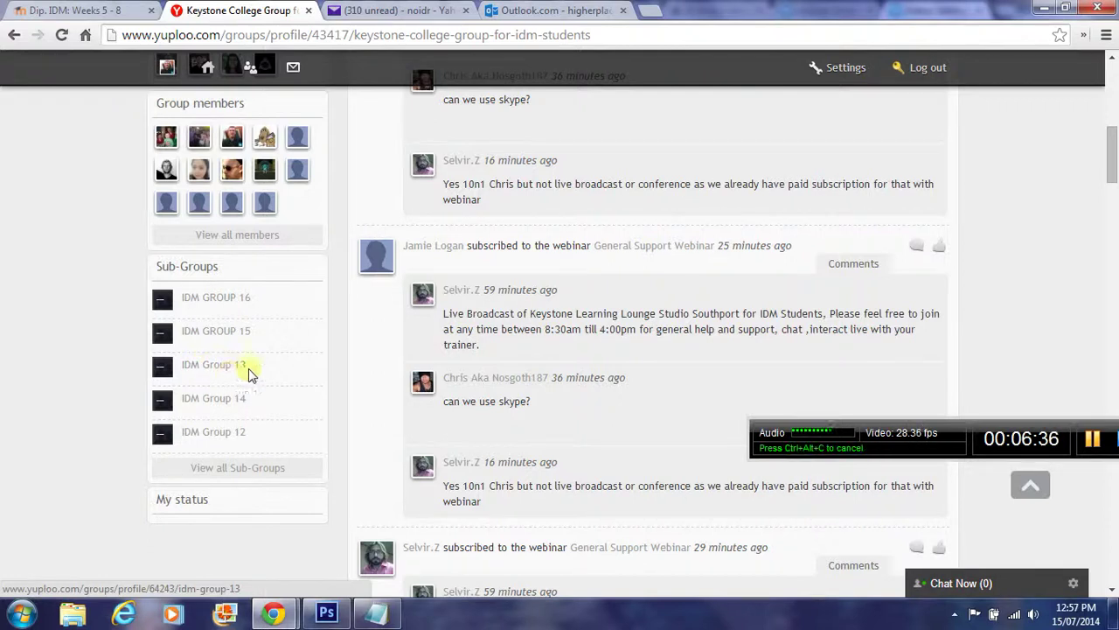
# Open 'View all Sub-Groups' and scroll through IDM Group 01 to 10.
pyautogui.click(233, 471)
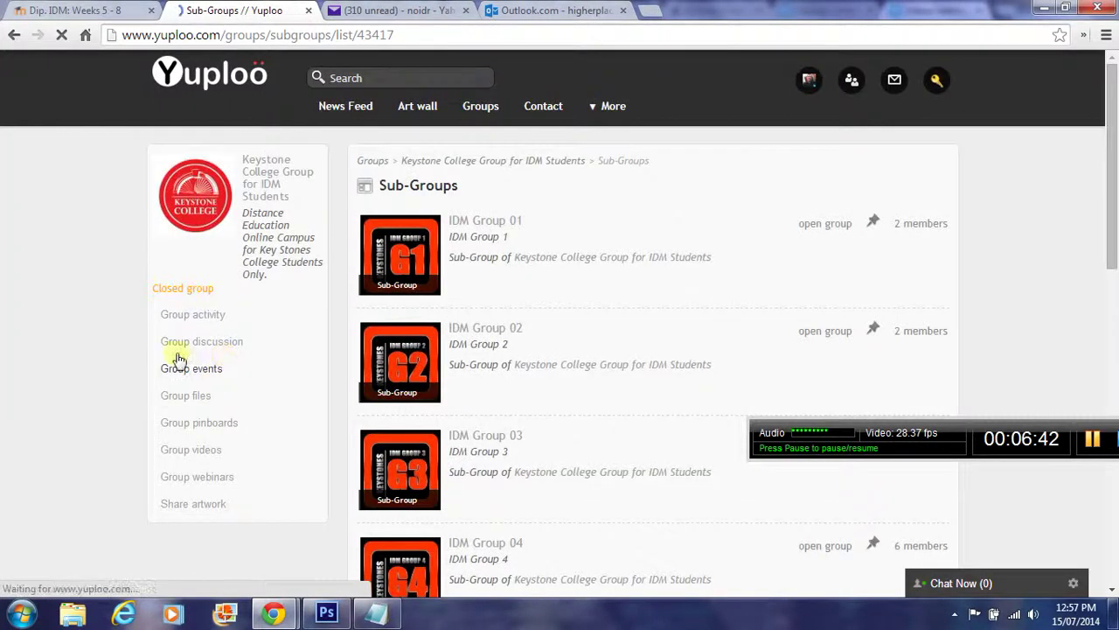
pyautogui.scroll(-3, 157, 354)
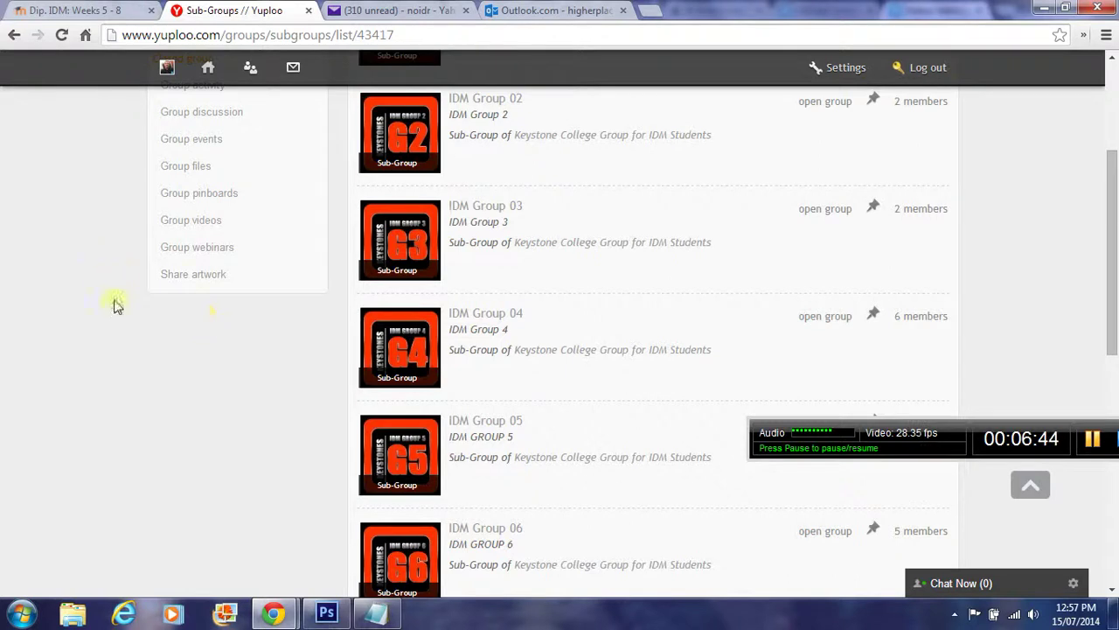
pyautogui.scroll(-6, 132, 346)
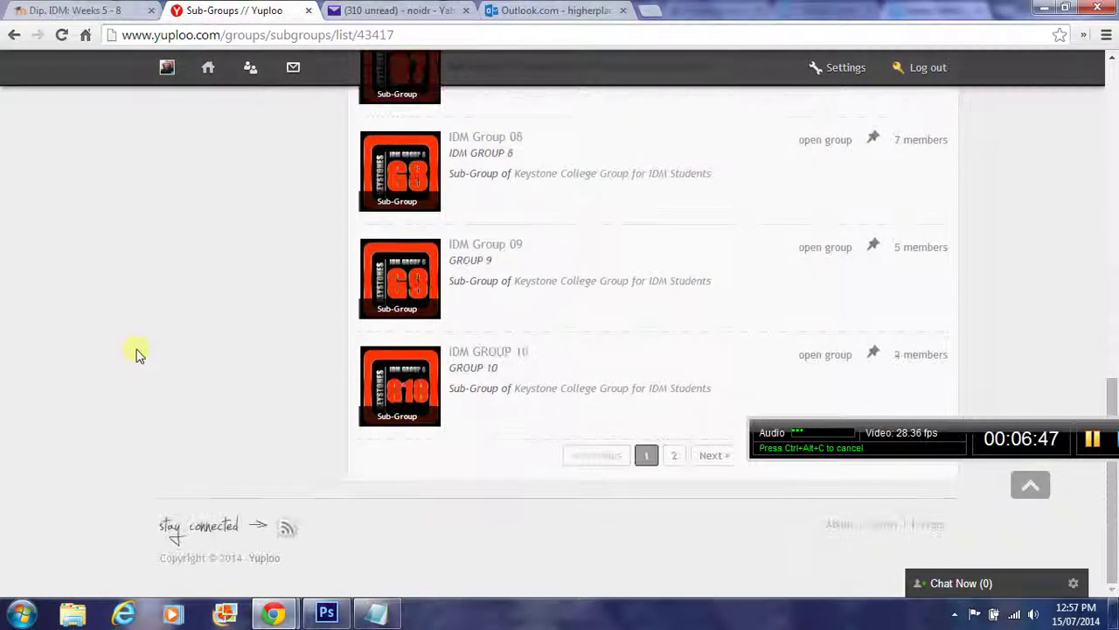
pyautogui.scroll(5, 137, 353)
pyautogui.scroll(5, 137, 352)
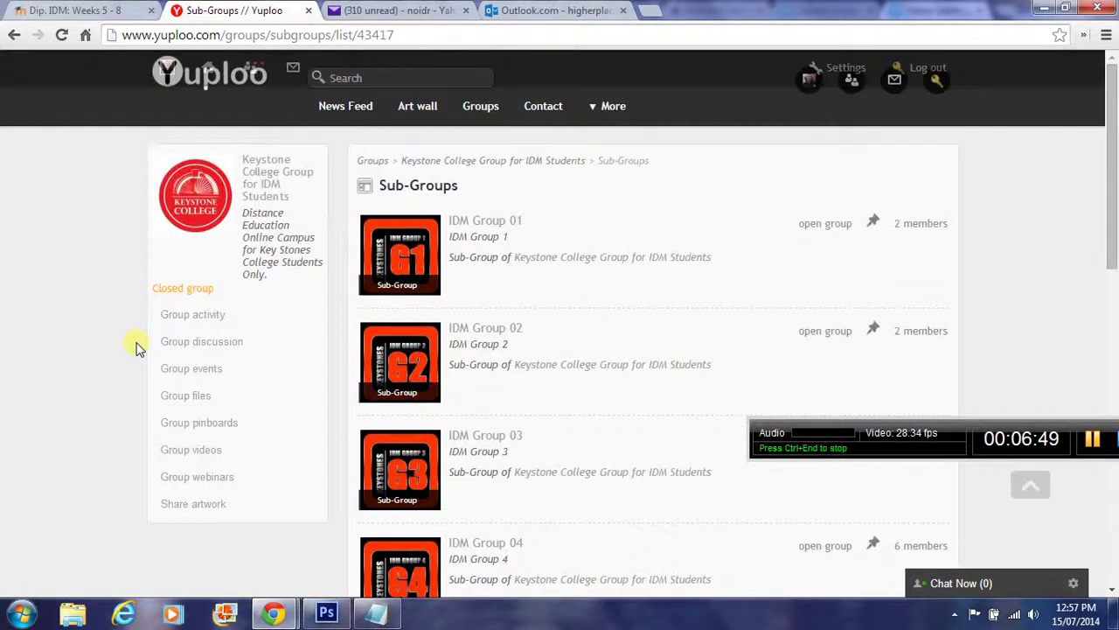
pyautogui.click(1091, 440)
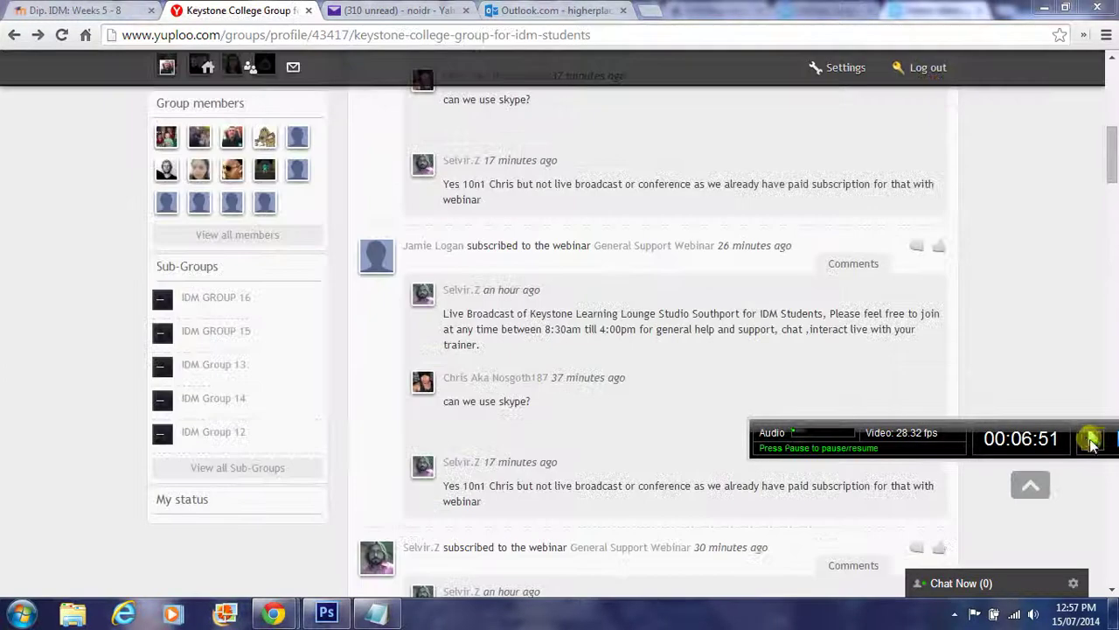
pyautogui.click(1084, 440)
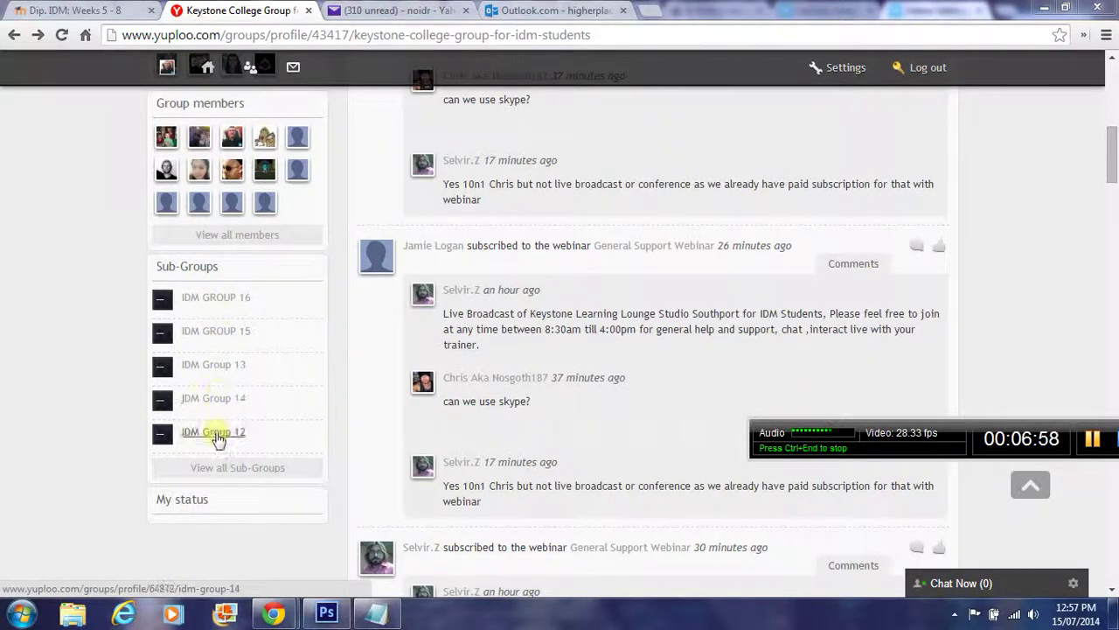
pyautogui.click(236, 468)
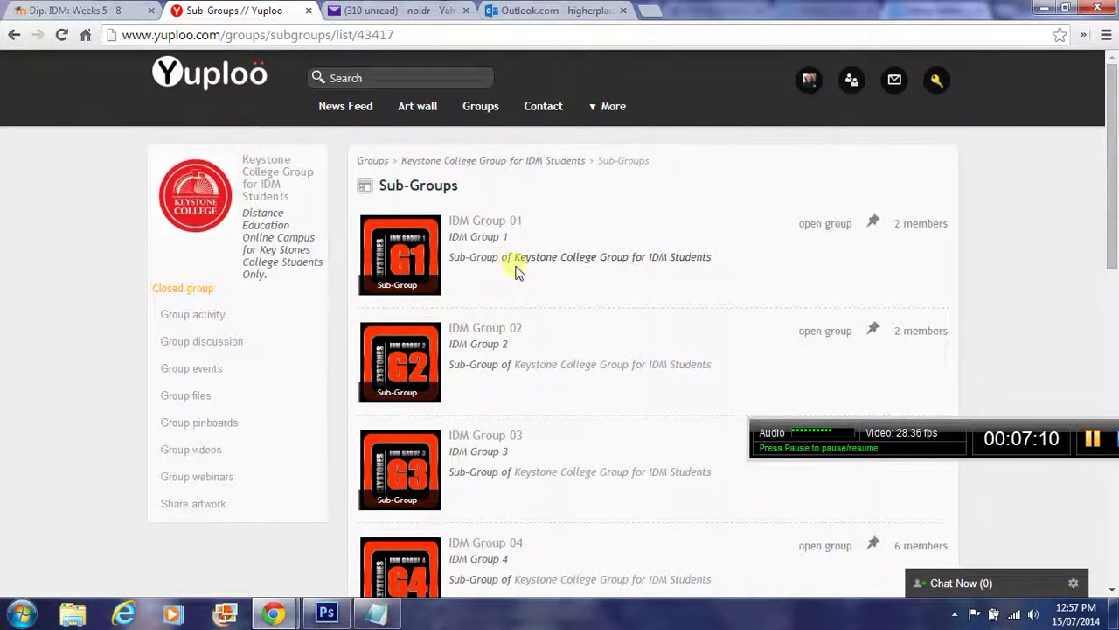
pyautogui.scroll(-1, 1098, 201)
pyautogui.scroll(-9, 587, 305)
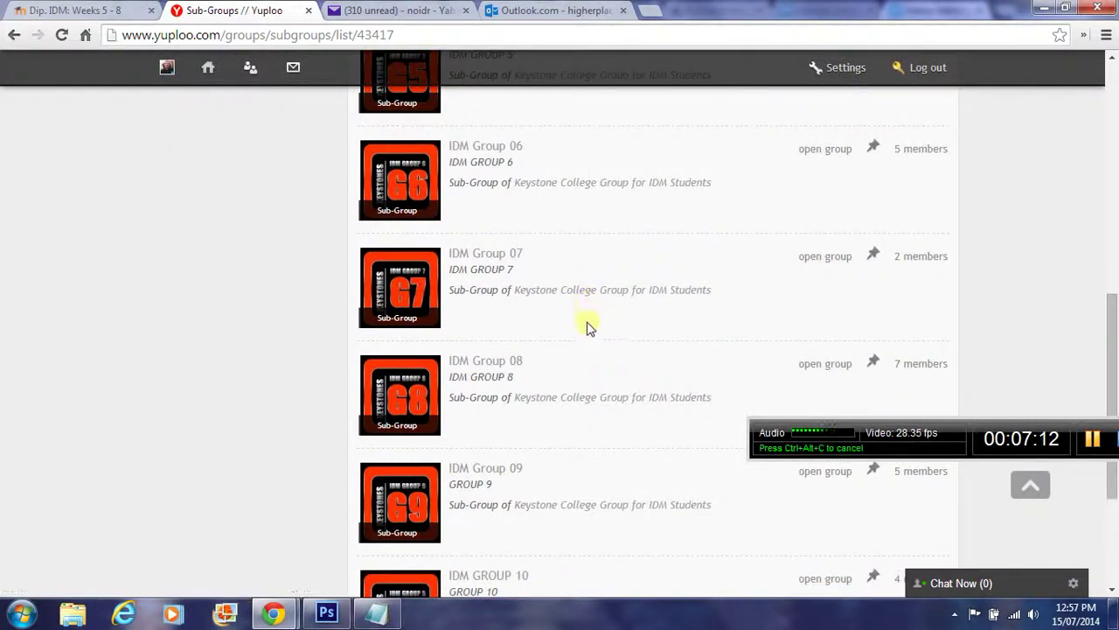
pyautogui.scroll(7, 587, 343)
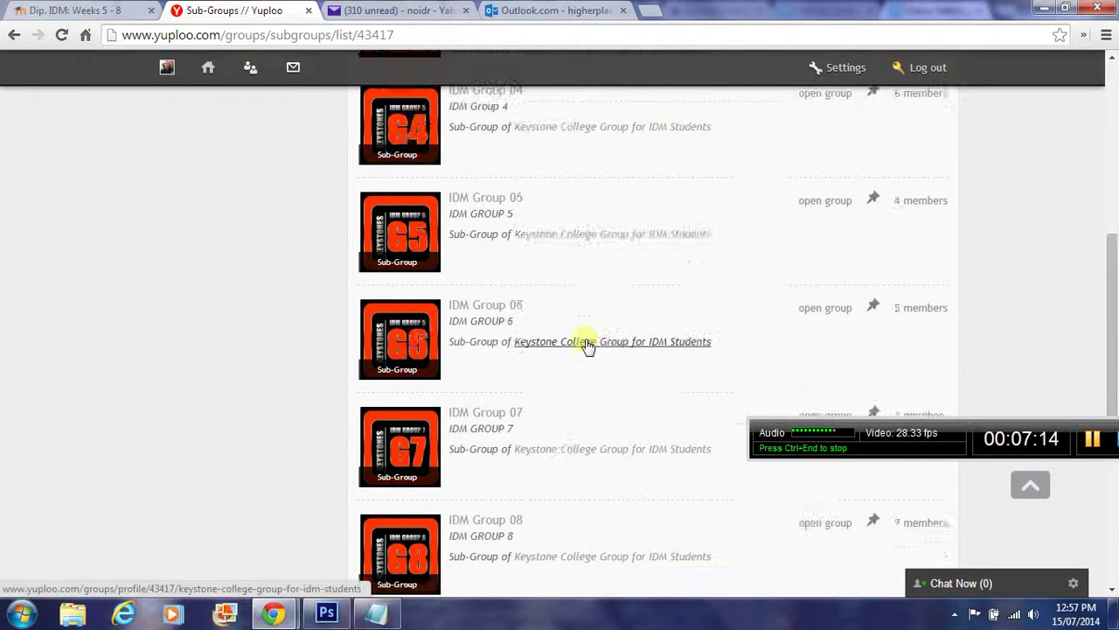
# Open the IDM Group 04 sub-group, join it, and scroll down to its post box.
pyautogui.click(481, 246)
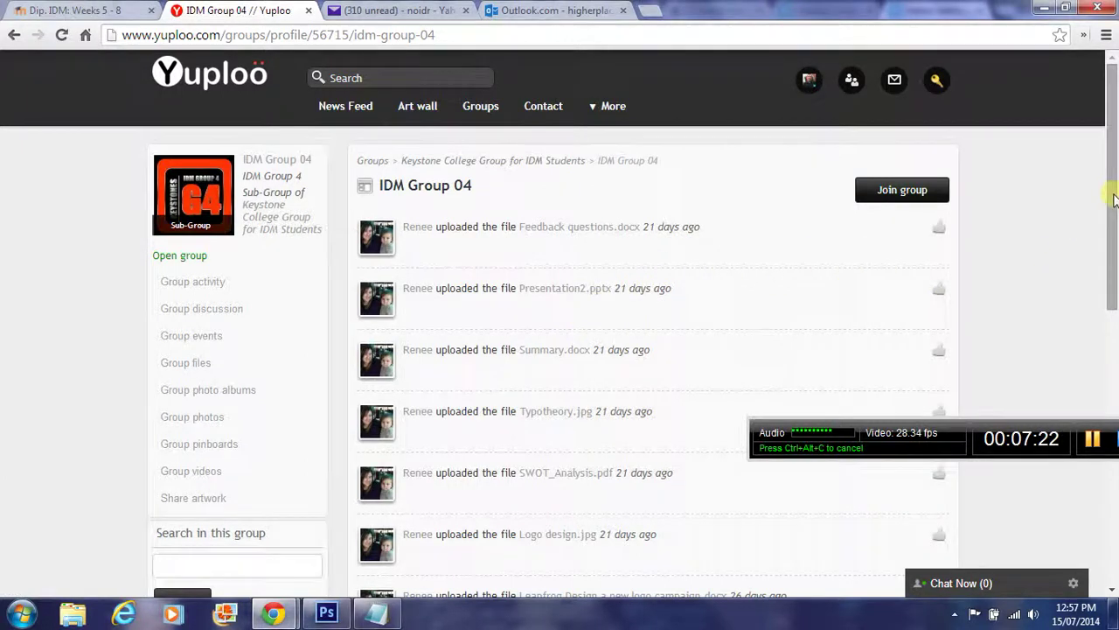
pyautogui.moveTo(1112, 247); pyautogui.dragTo(1069, 100)
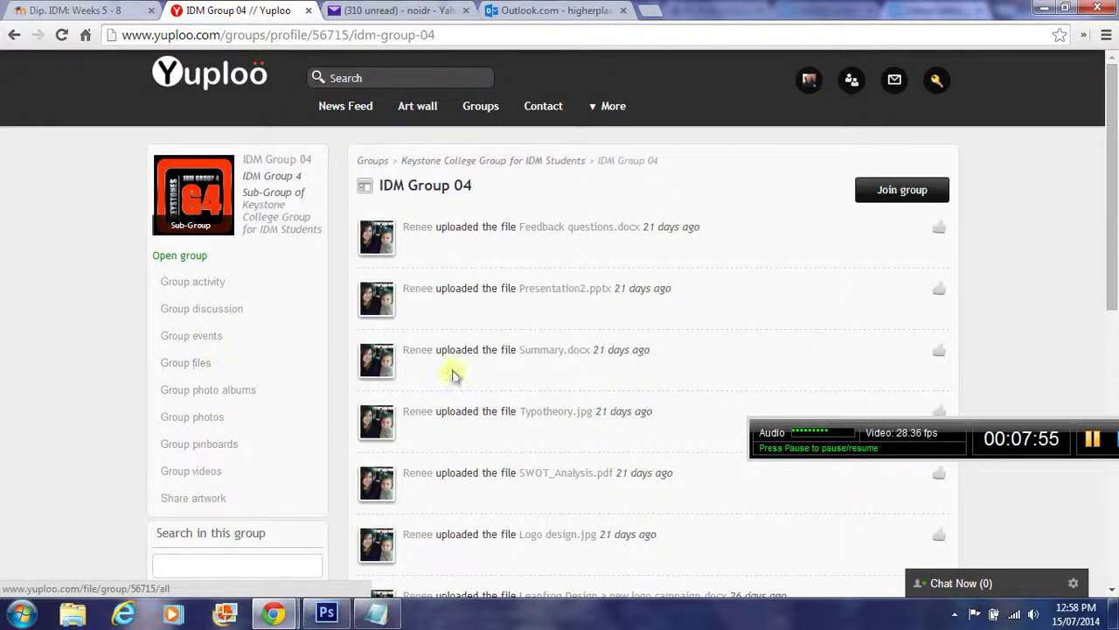
pyautogui.click(898, 194)
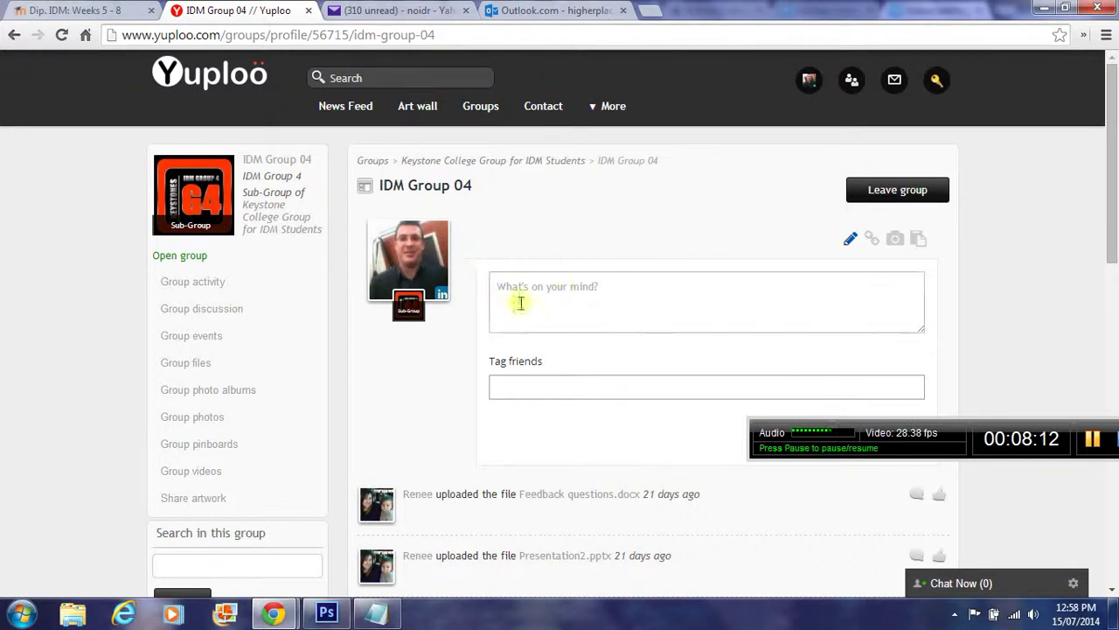
pyautogui.scroll(-2, 999, 288)
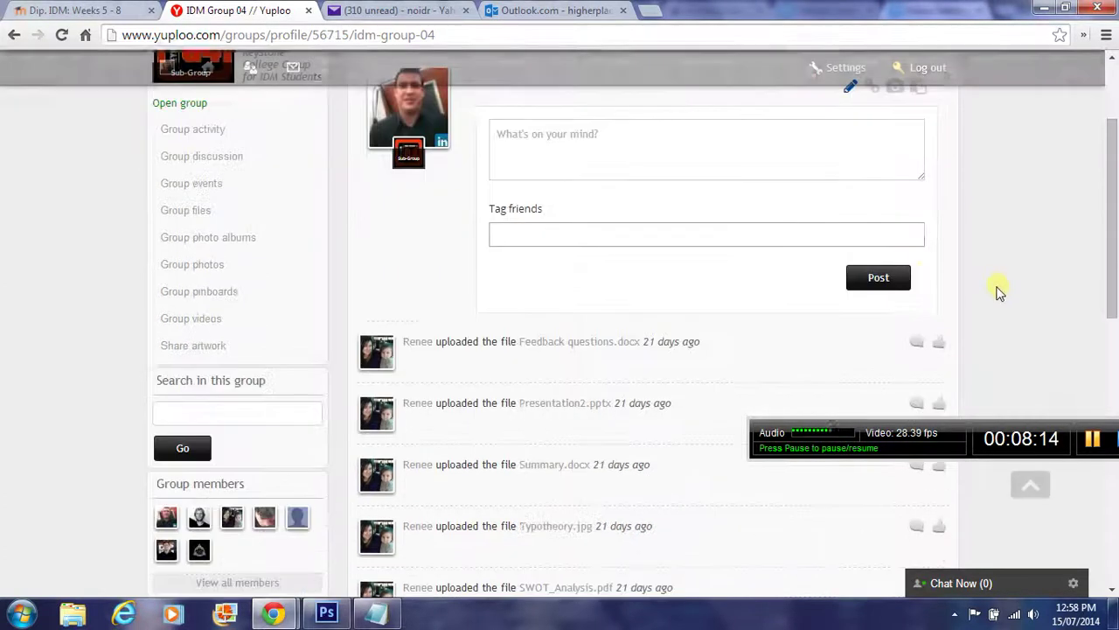
# Go to IDM Group 04's group files and start a new file upload.
pyautogui.click(184, 212)
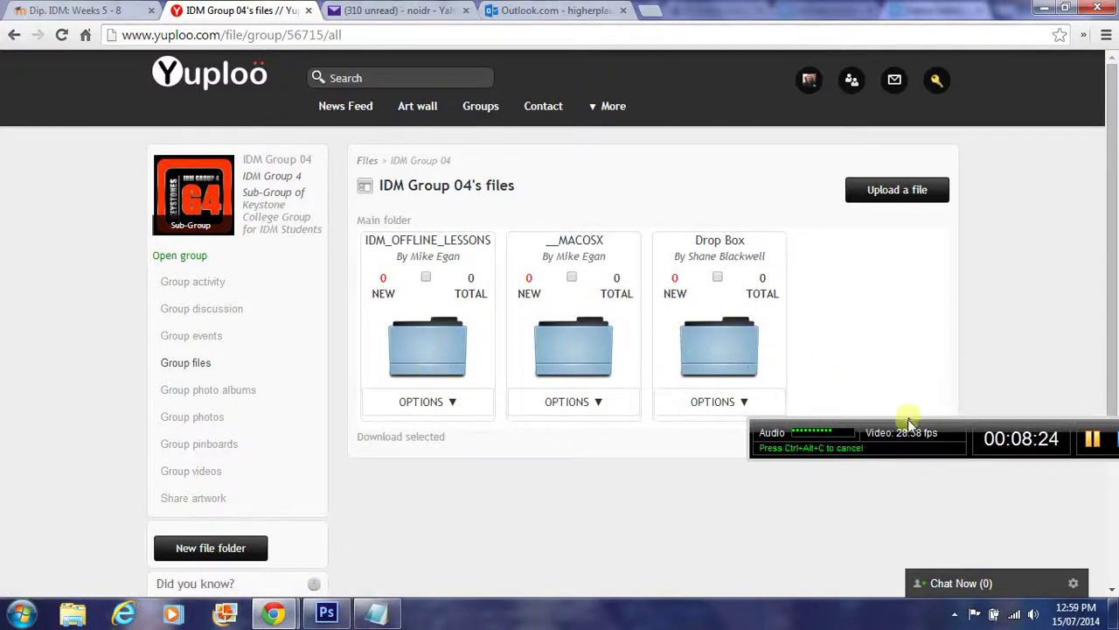
pyautogui.moveTo(860, 431); pyautogui.dragTo(956, 502)
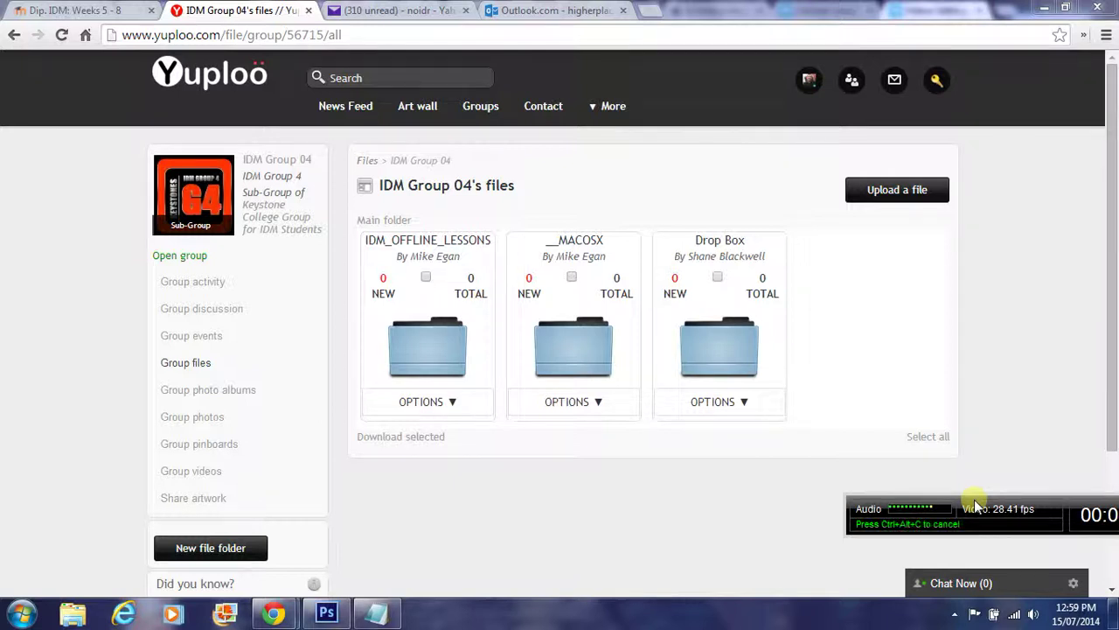
pyautogui.click(877, 195)
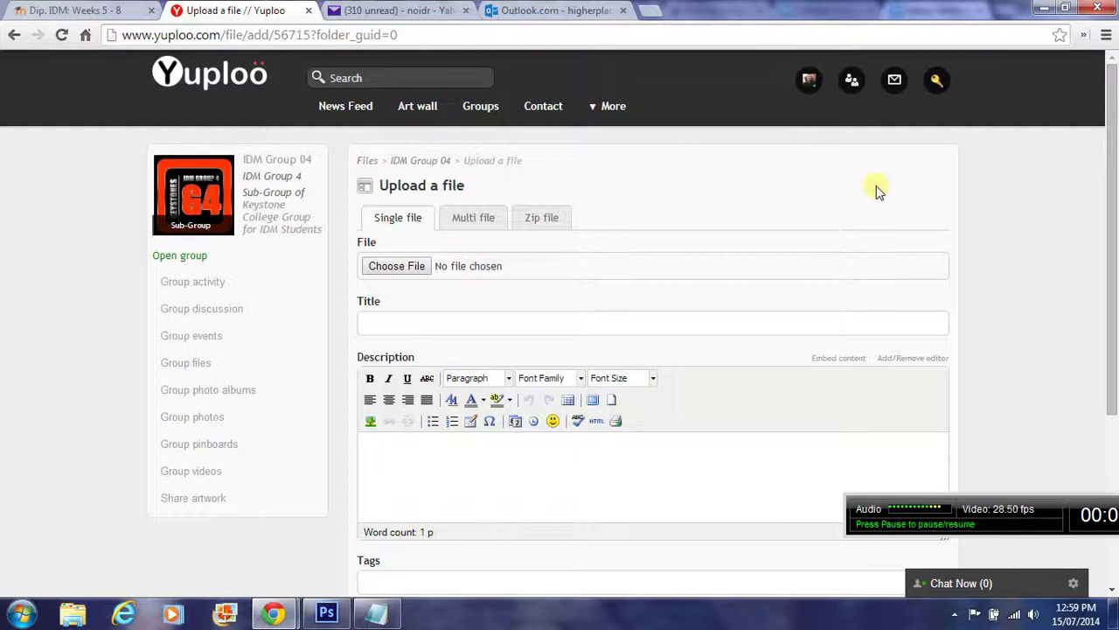
# Switch the upload form to the Zip file option, targeting Main folder with Group: IDM Group 04 access.
pyautogui.moveTo(955, 498); pyautogui.dragTo(790, 483)
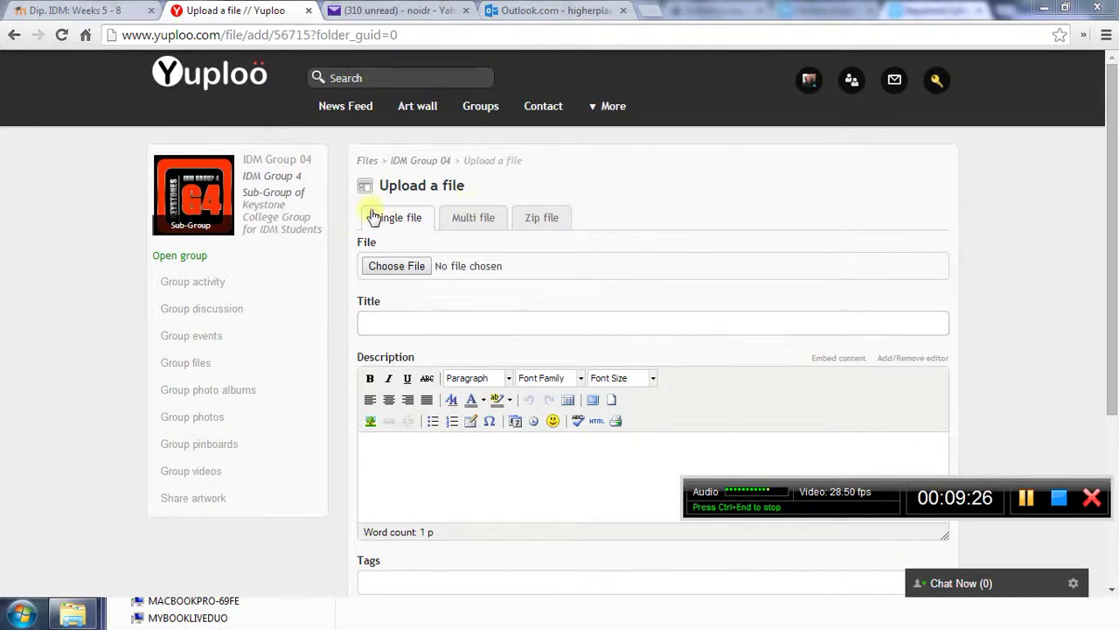
pyautogui.moveTo(382, 224); pyautogui.dragTo(454, 225)
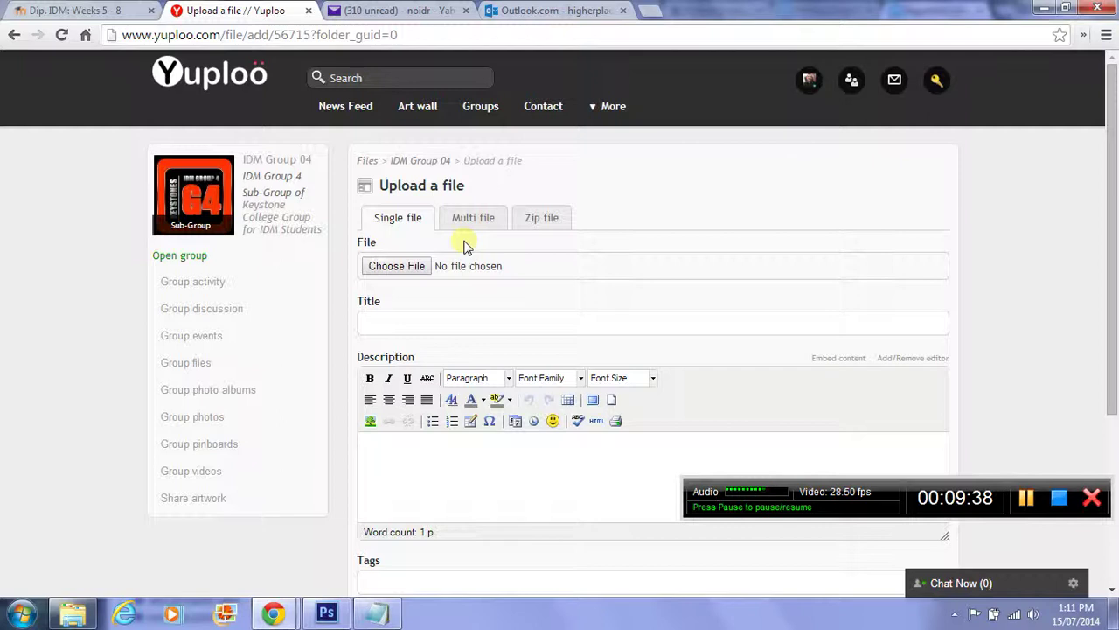
pyautogui.click(539, 219)
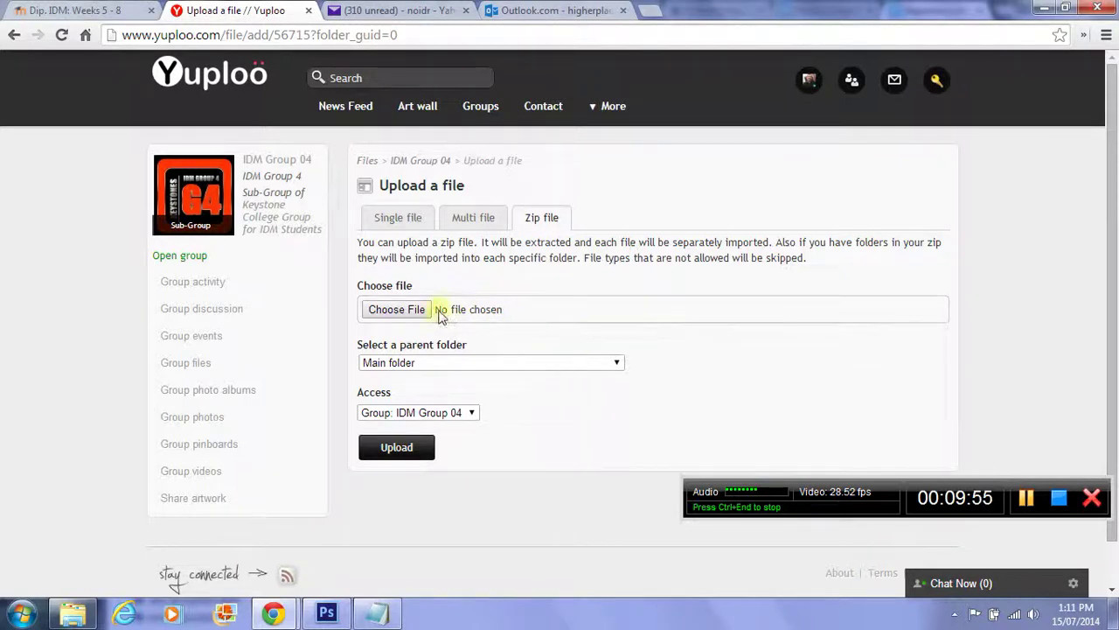
# Browse Local Disk (D:) into the Project 2 - Logo Design folder and select its zip archive.
pyautogui.click(411, 311)
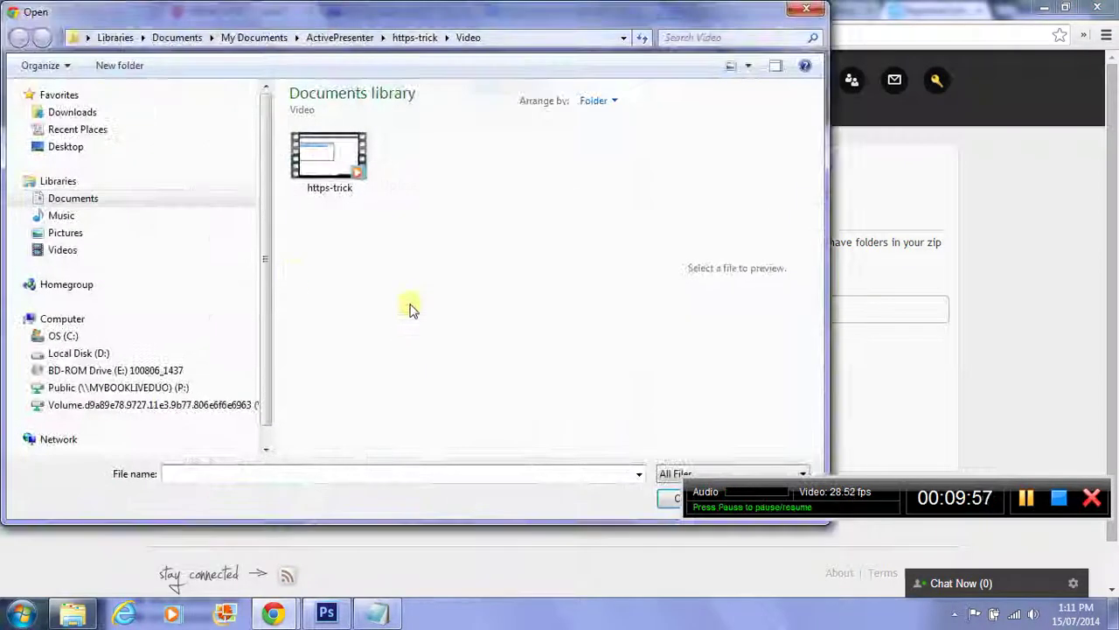
pyautogui.click(81, 353)
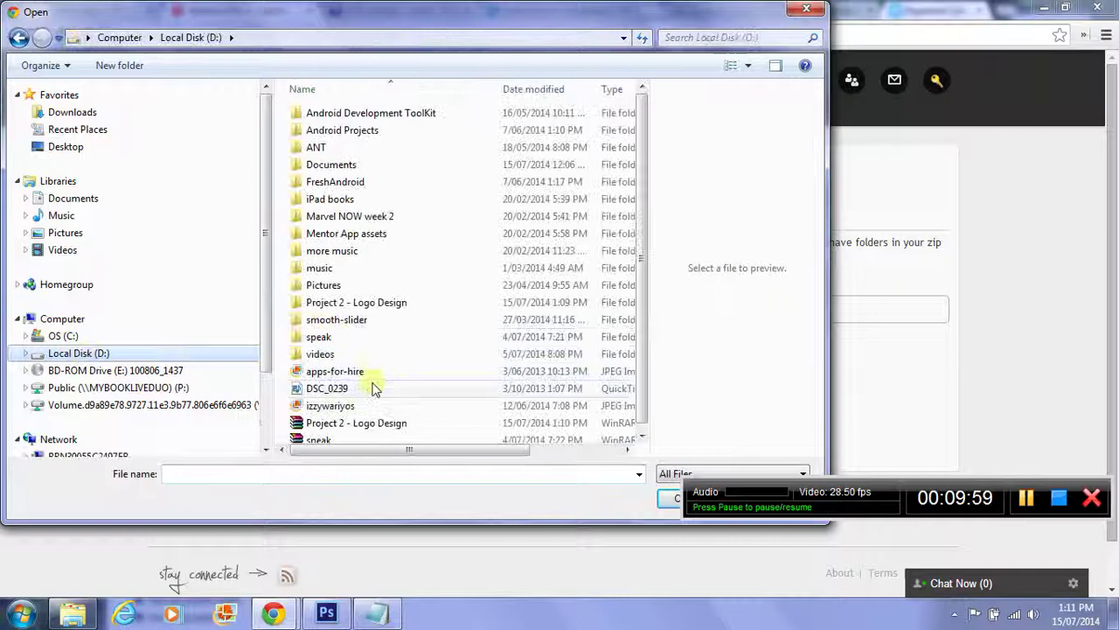
pyautogui.click(347, 303)
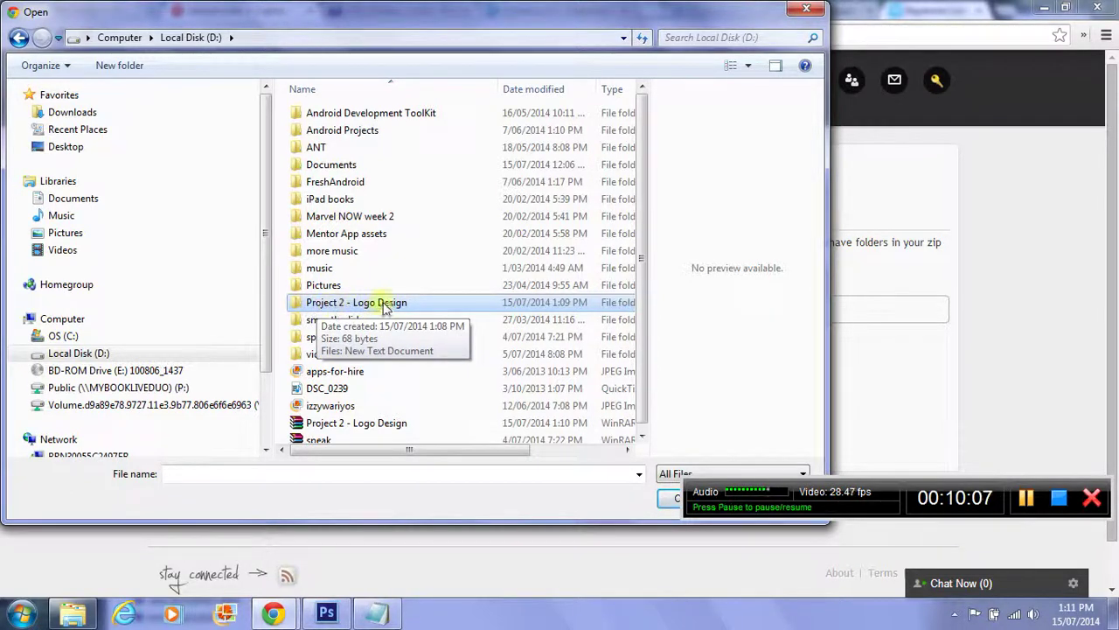
pyautogui.scroll(-1, 624, 329)
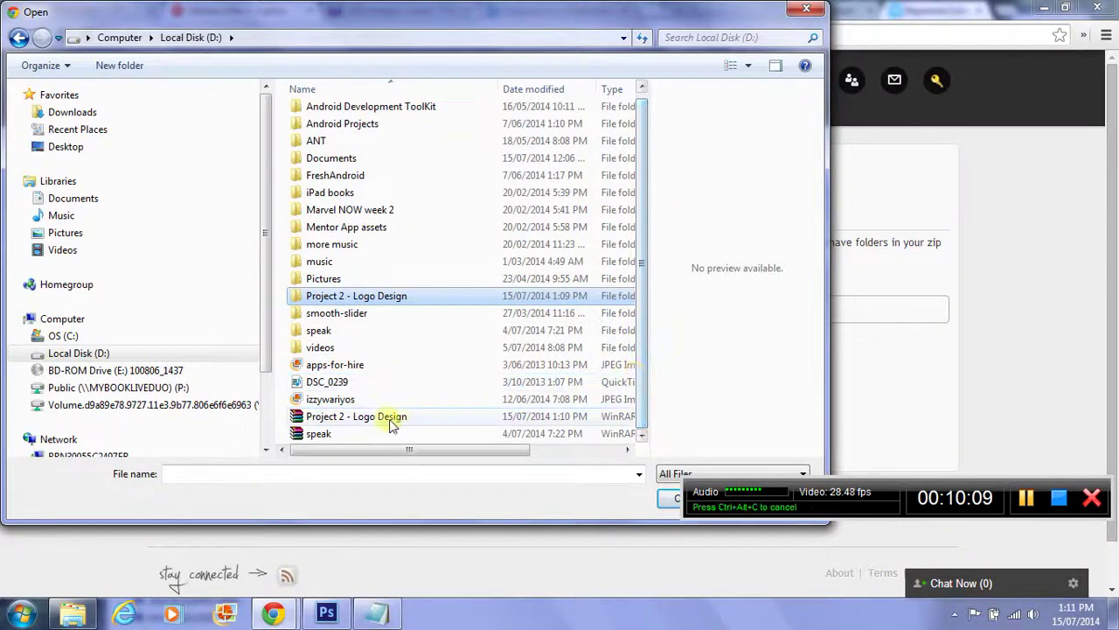
pyautogui.click(385, 418)
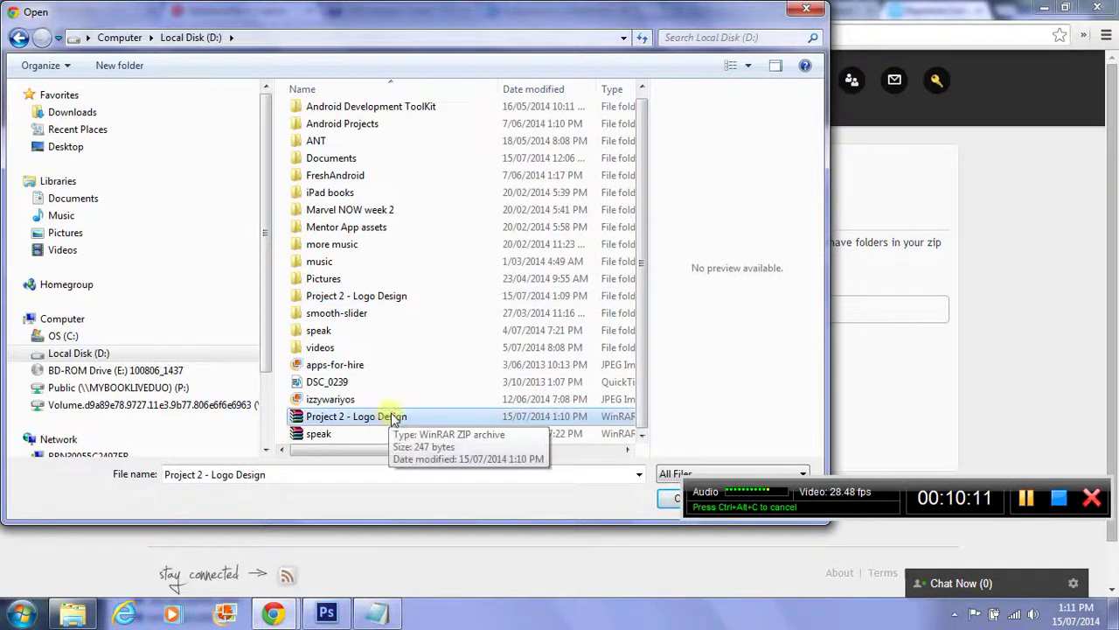
# Rename the zip to 'Project 2 - Logo Design (DRAFT)' and attach it to the upload form.
pyautogui.click(391, 418)
pyautogui.click(420, 418)
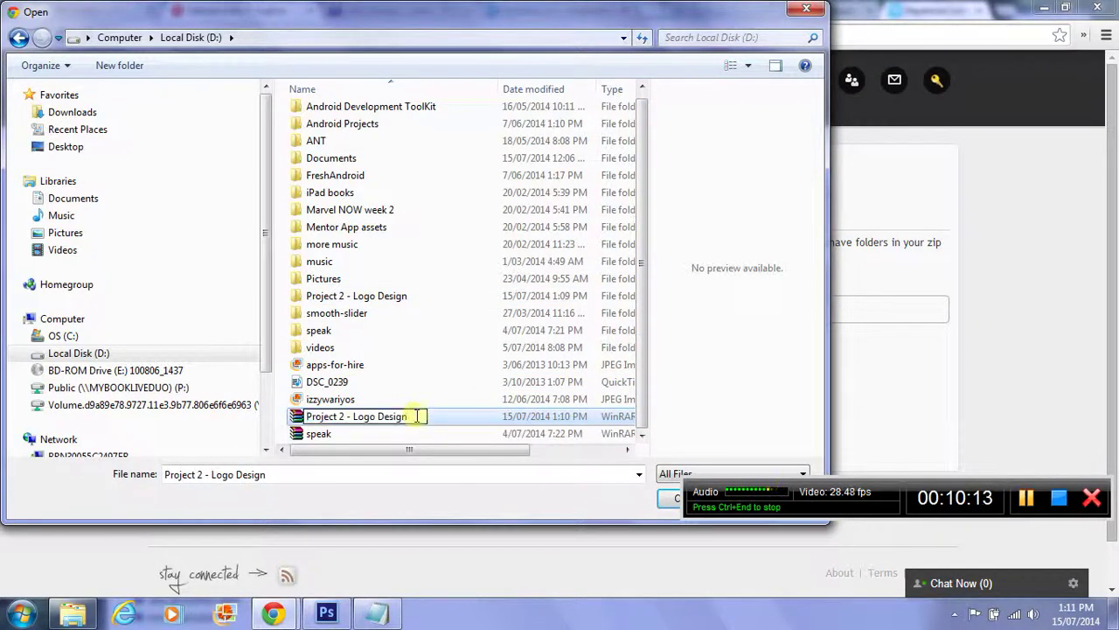
pyautogui.write('(')
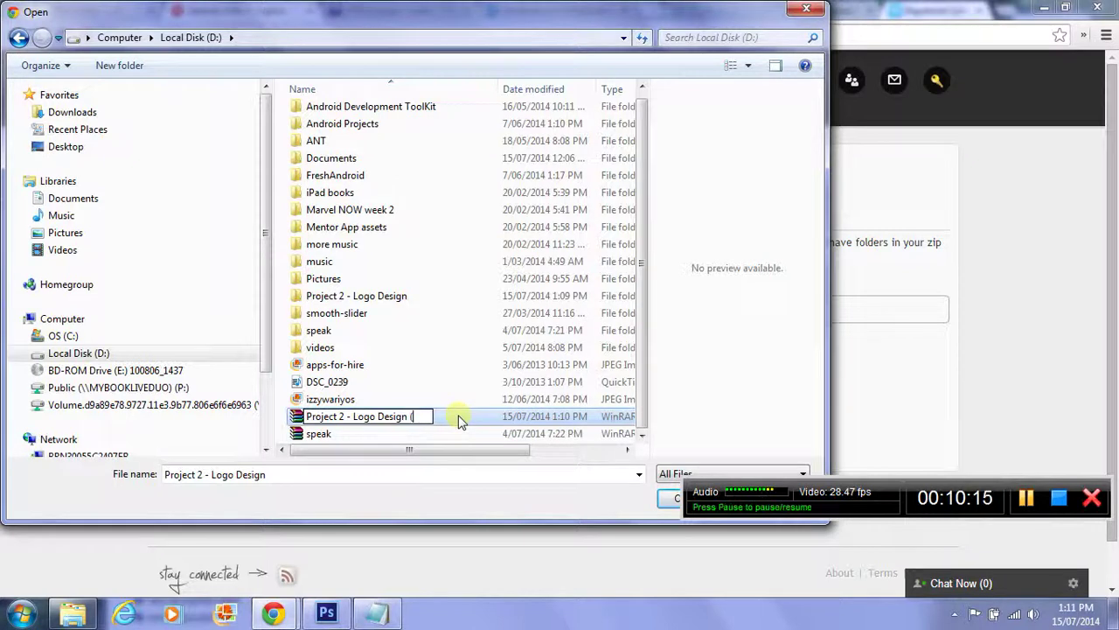
pyautogui.write('DRA')
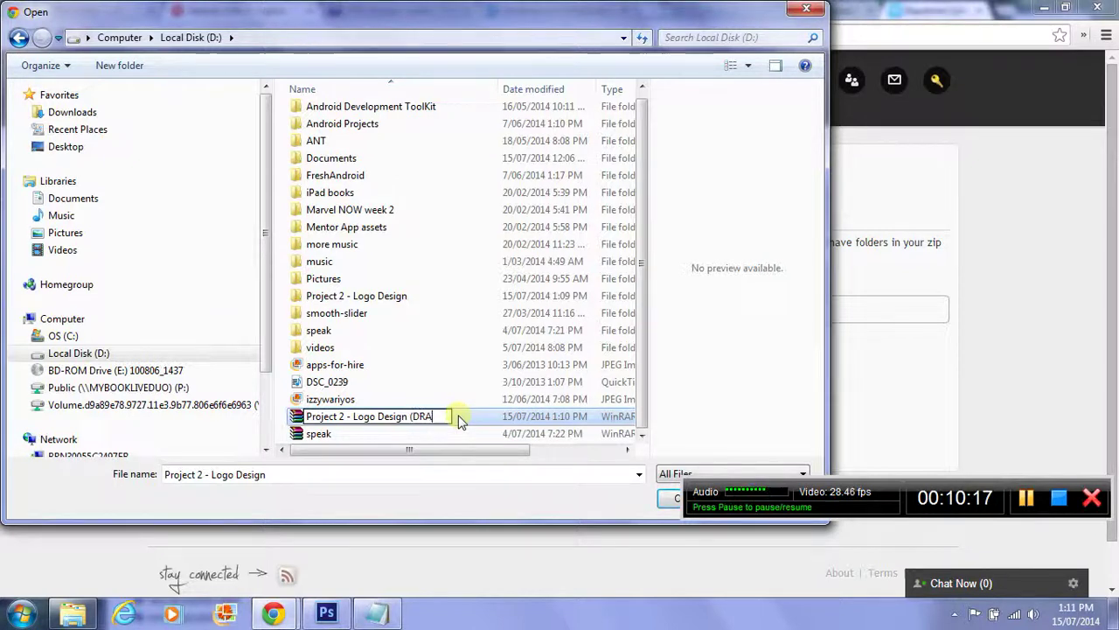
pyautogui.write('FT)')
pyautogui.press('Return')
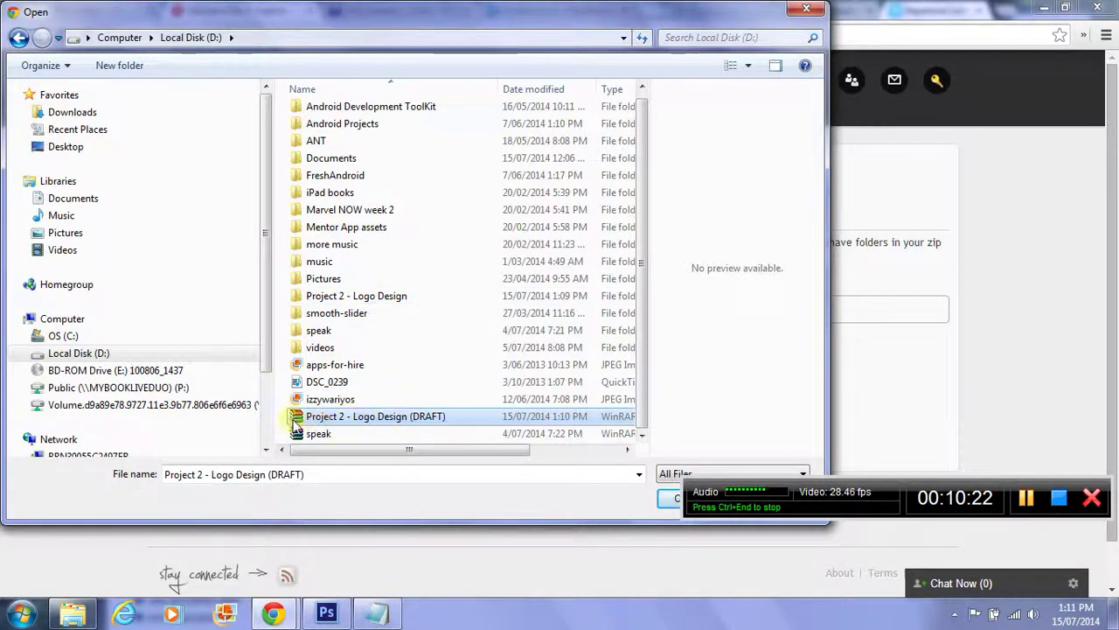
pyautogui.click(710, 507)
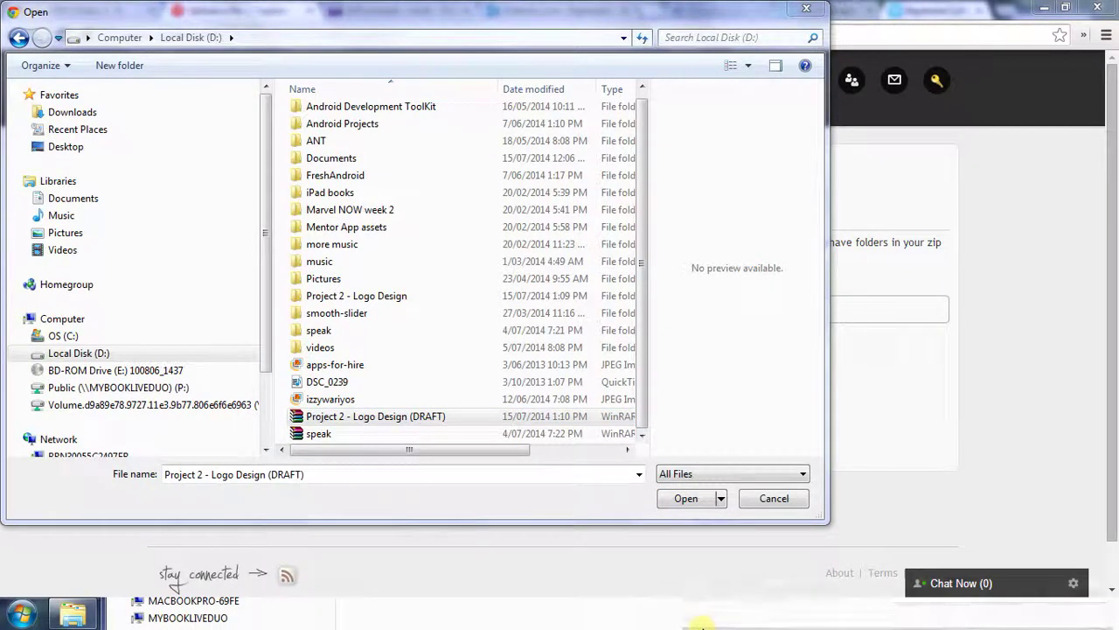
pyautogui.click(684, 497)
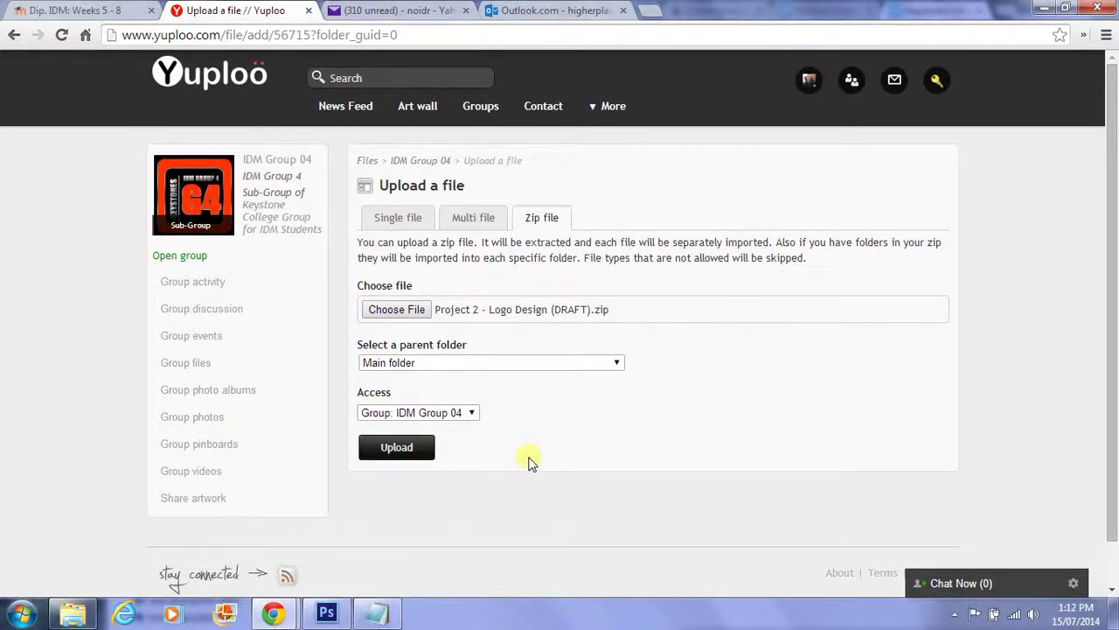
# Upload the DRAFT zip and check the new Project 2 - Logo Design folder holding 1 file.
pyautogui.click(394, 448)
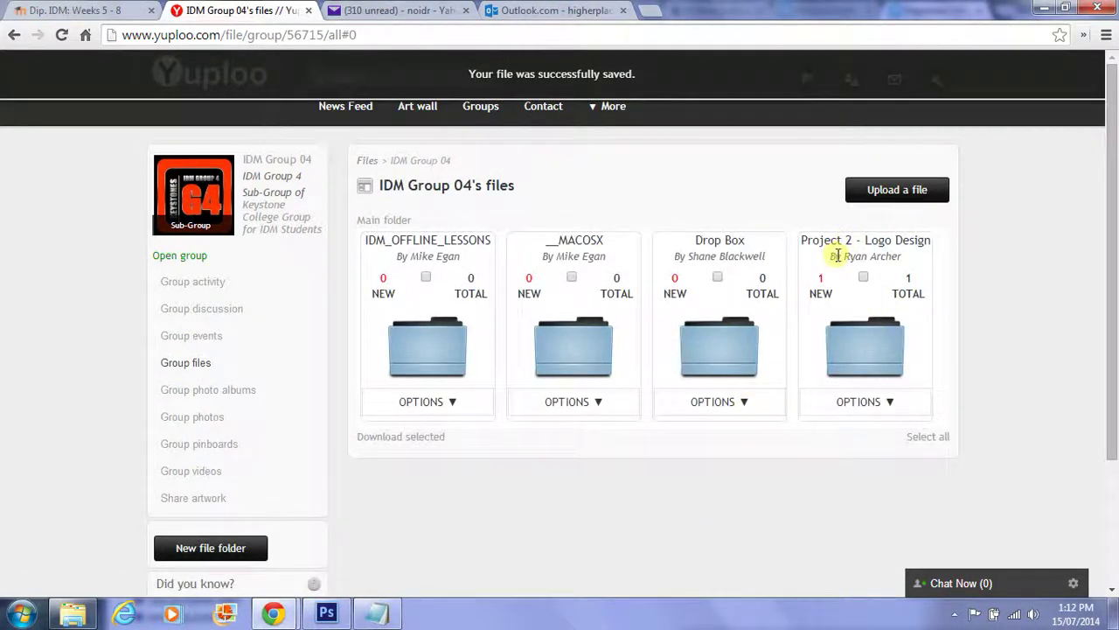
pyautogui.moveTo(845, 254); pyautogui.dragTo(903, 256)
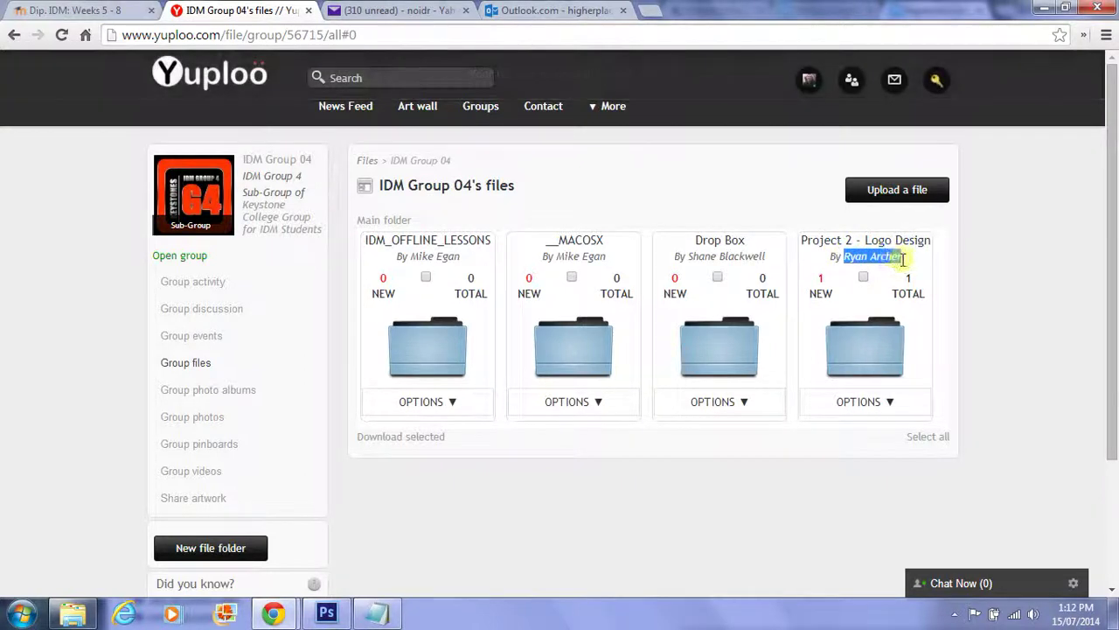